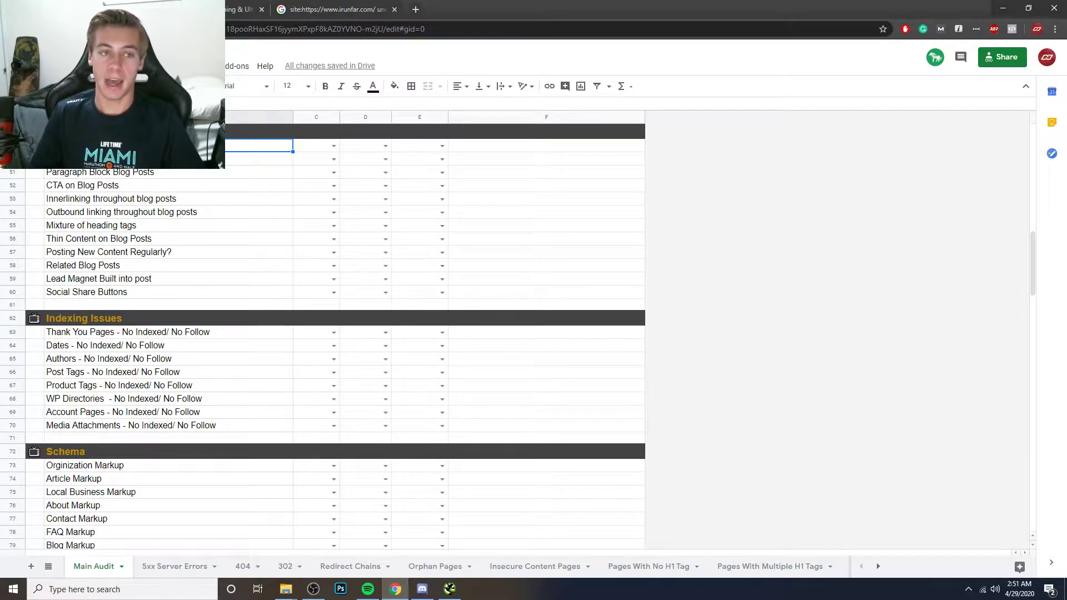
- Open the iRunFar Store's Uncategorized result from the site search in a separate tab, check the page, and close it
click(339, 5)
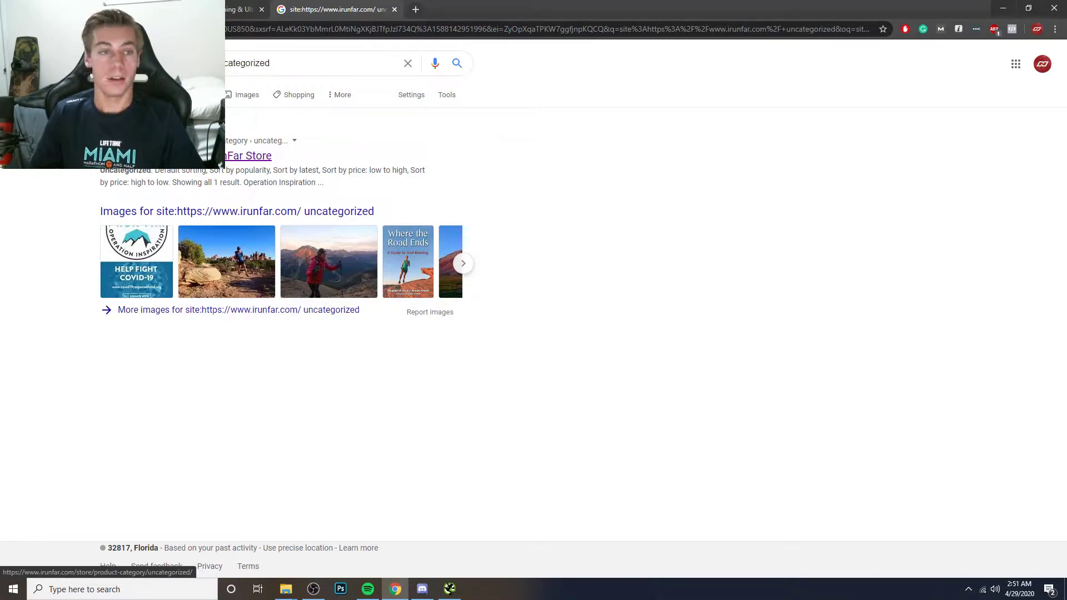
right_click(151, 153)
click(178, 159)
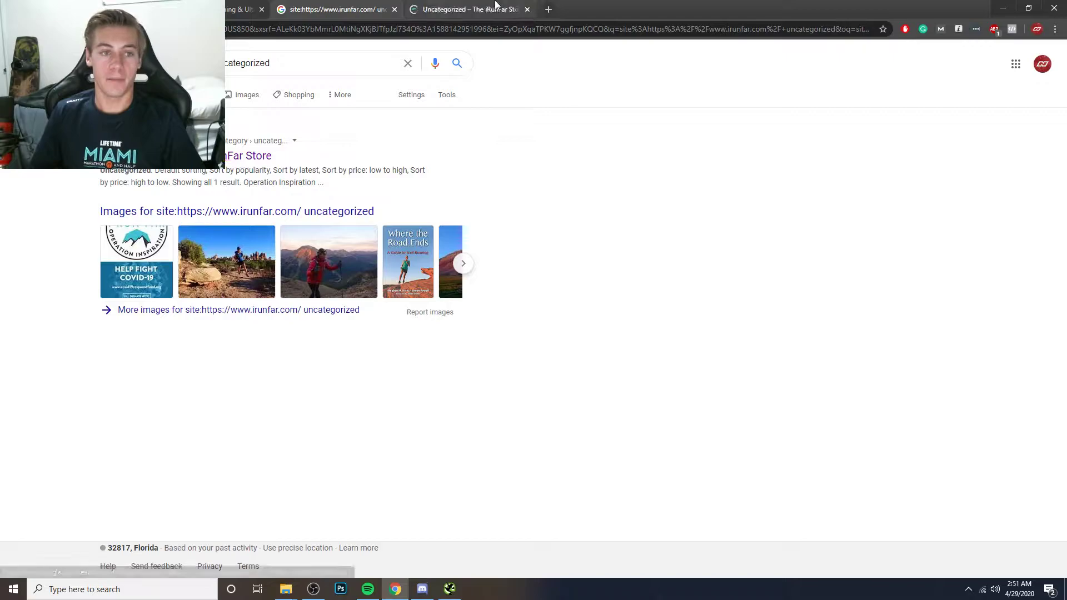
click(496, 8)
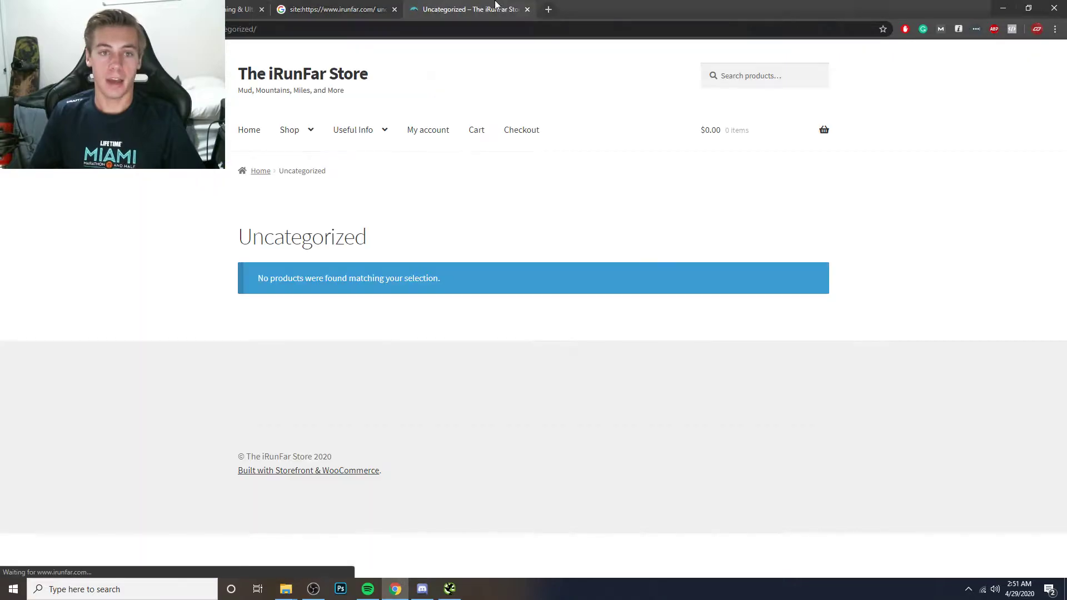
click(528, 10)
- Return to the Main Audit checklist and select the blog item in row 50
key(ctrl+1)
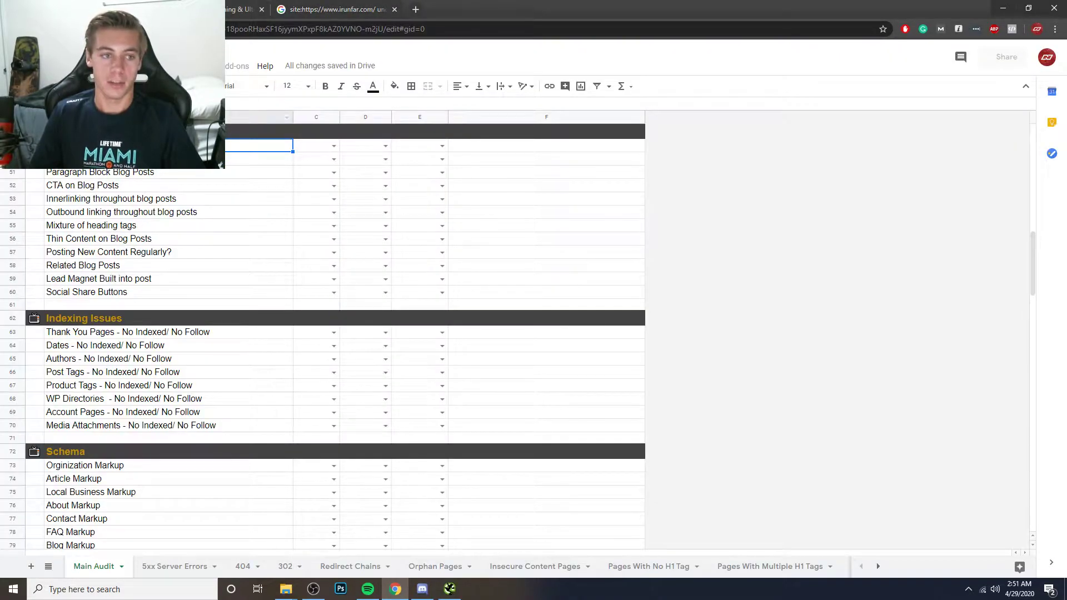
click(167, 159)
scroll(289, 202, down, 1)
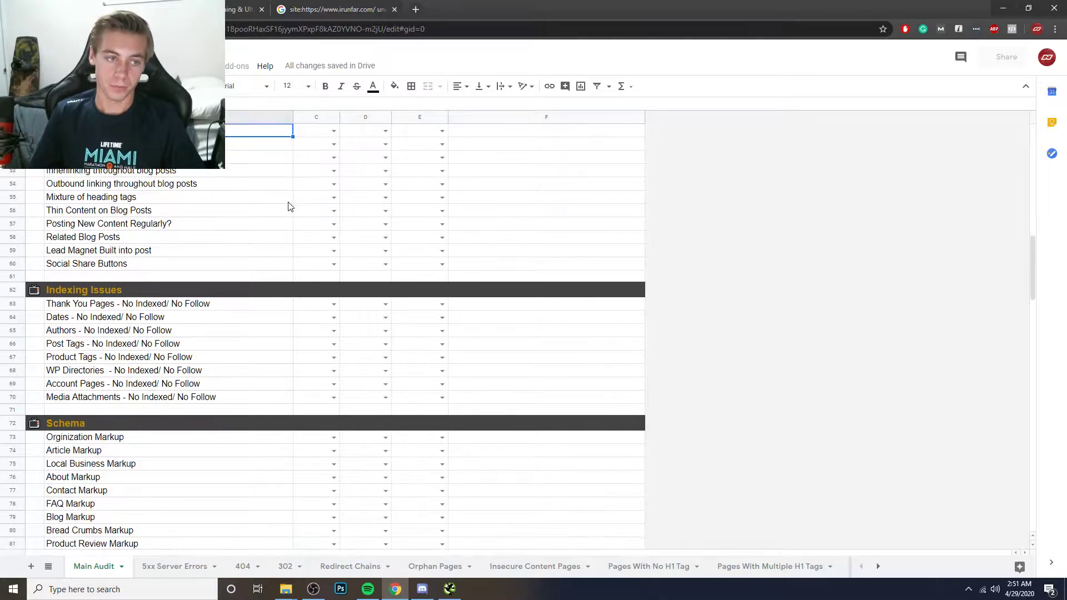
- Open the blog post "Catching Up With Rory Bosio" from the iRunFar homepage's article list
click(208, 9)
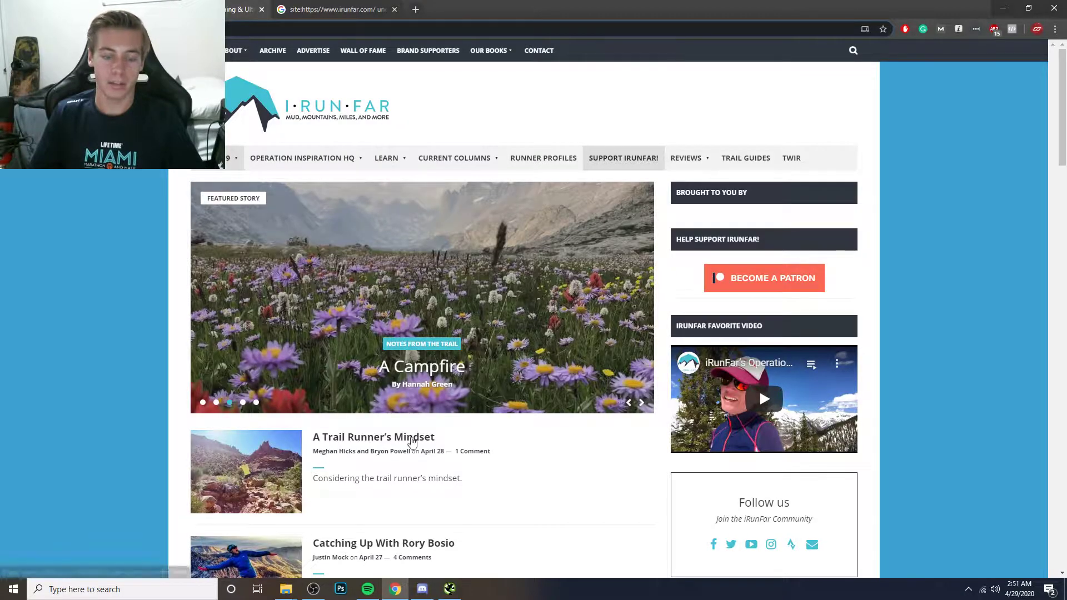
scroll(412, 441, down, 4)
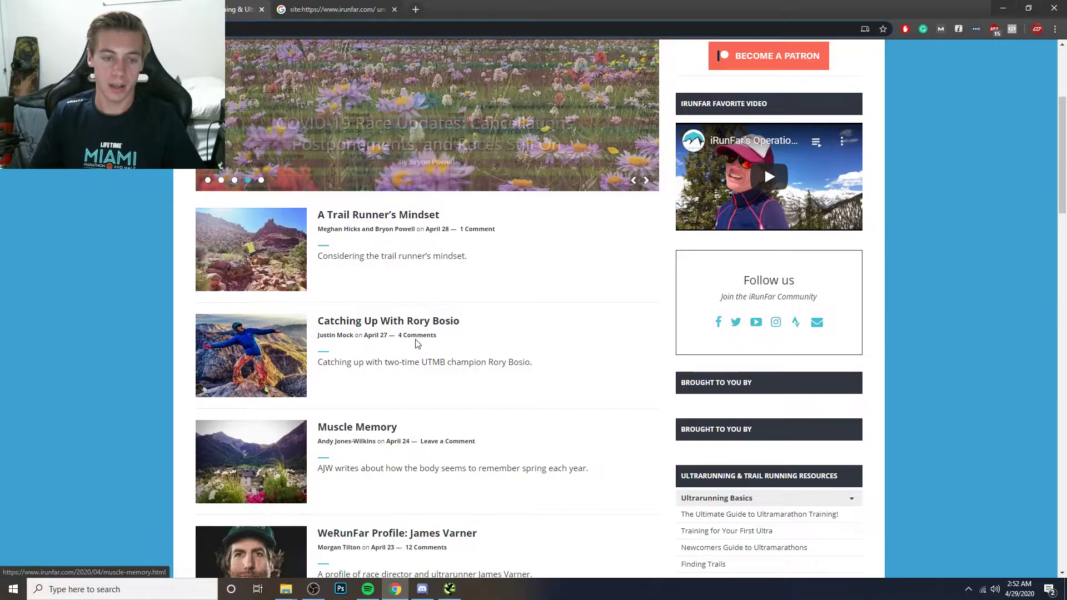
scroll(416, 342, down, 2)
scroll(416, 342, down, 1)
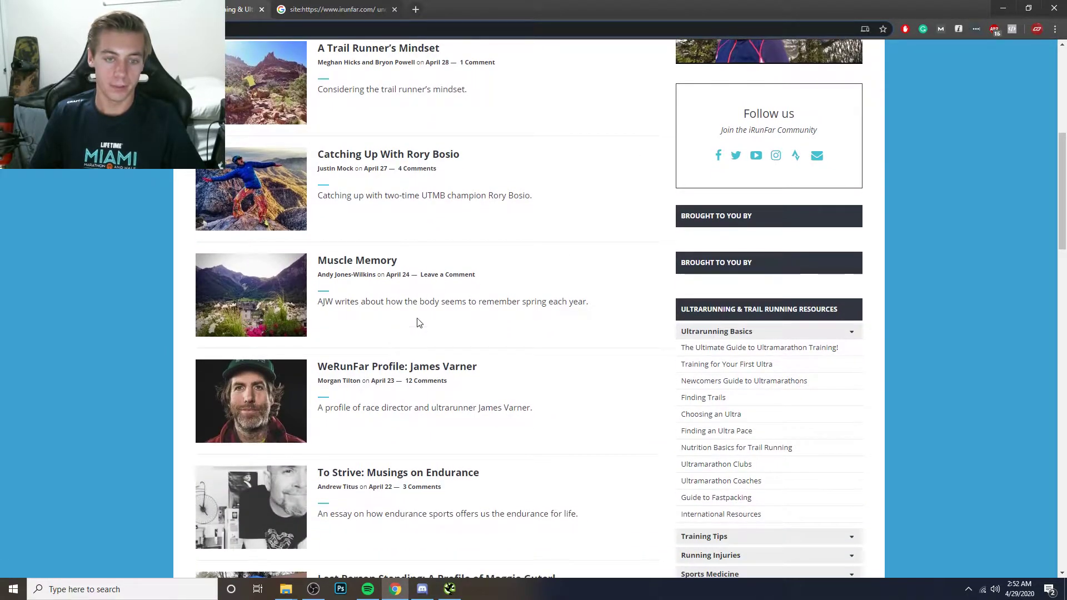
click(442, 153)
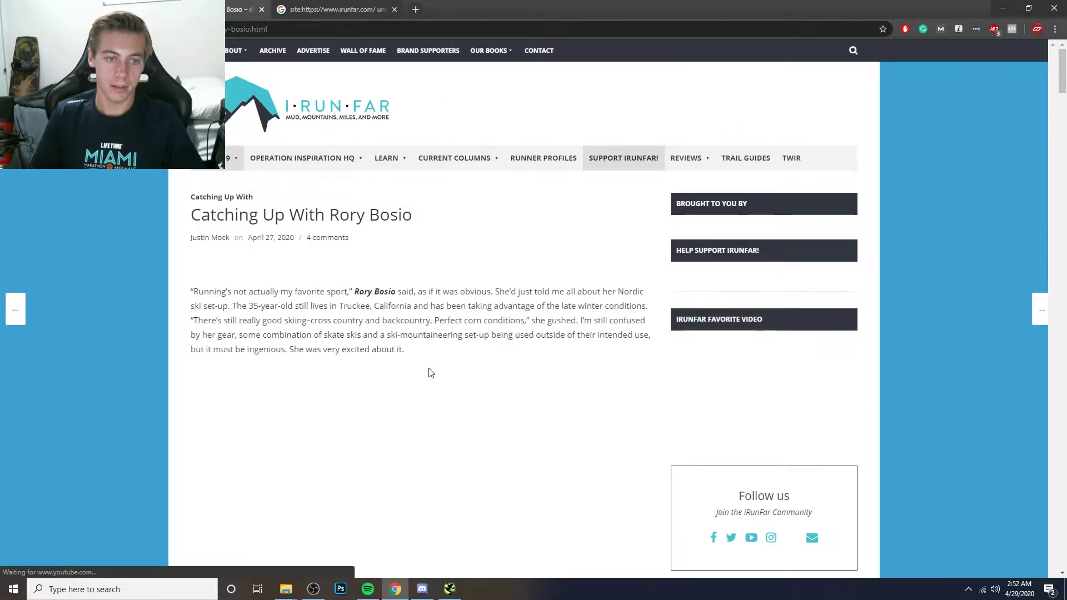
- Skim the opening sections of the blog post and go back to the audit checklist
scroll(430, 372, down, 15)
scroll(430, 373, up, 7)
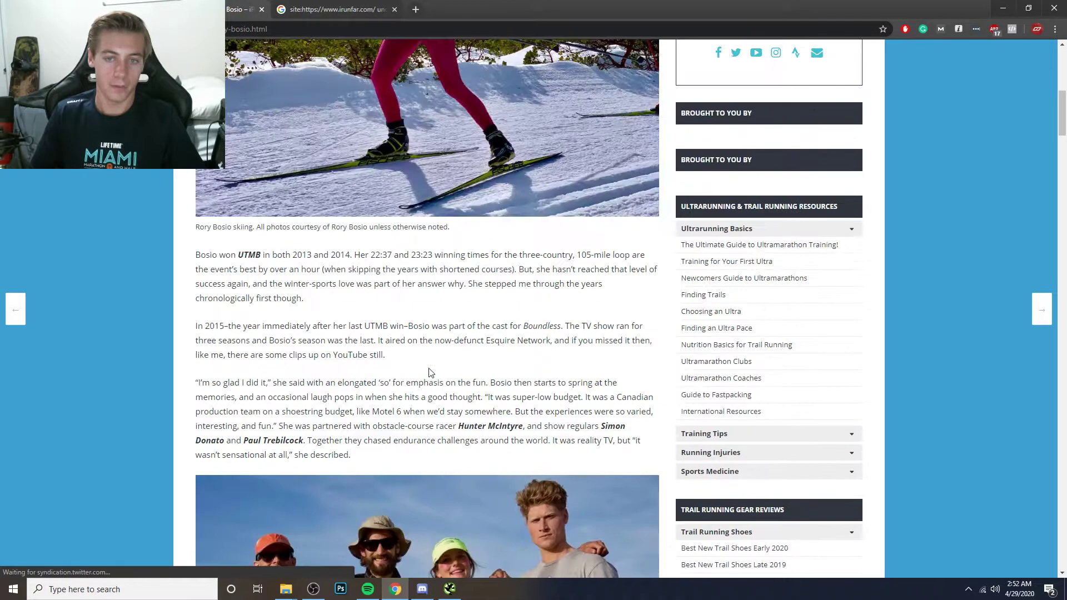
scroll(429, 372, up, 8)
key(ctrl+shift+Tab)
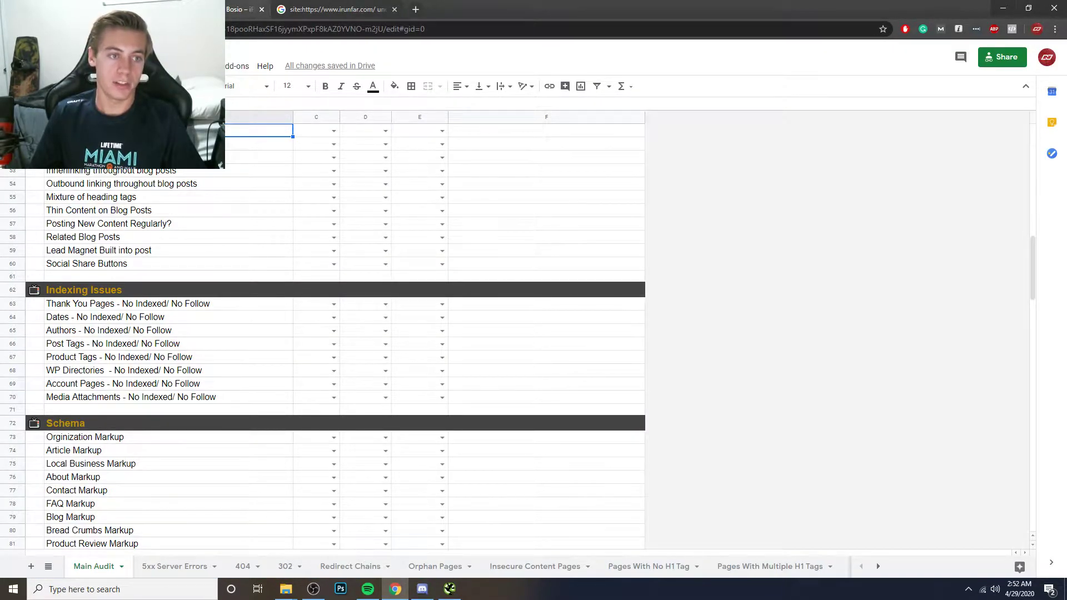
- Examine the full layout of the blog post, from its introduction down to the related articles, author bio and comments
key(ctrl+Tab)
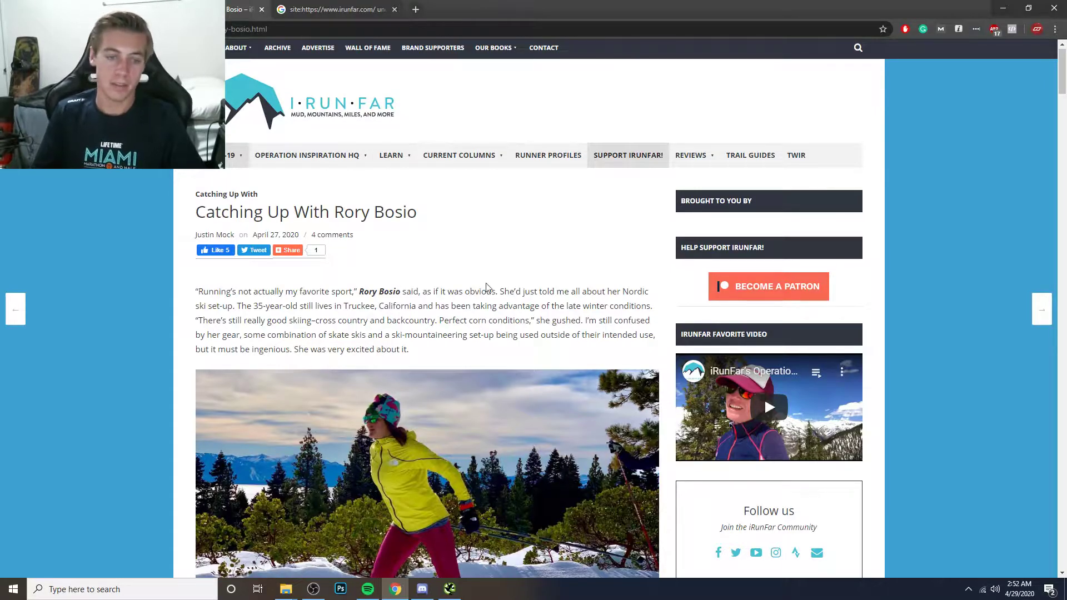
scroll(485, 288, down, 4)
scroll(486, 284, down, 20)
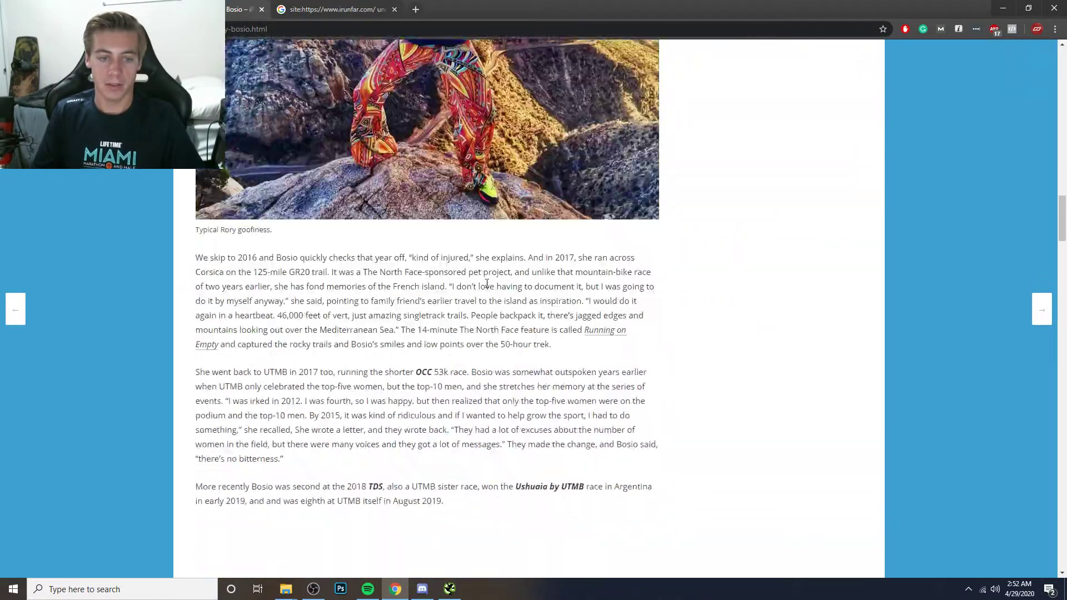
scroll(486, 287, down, 20)
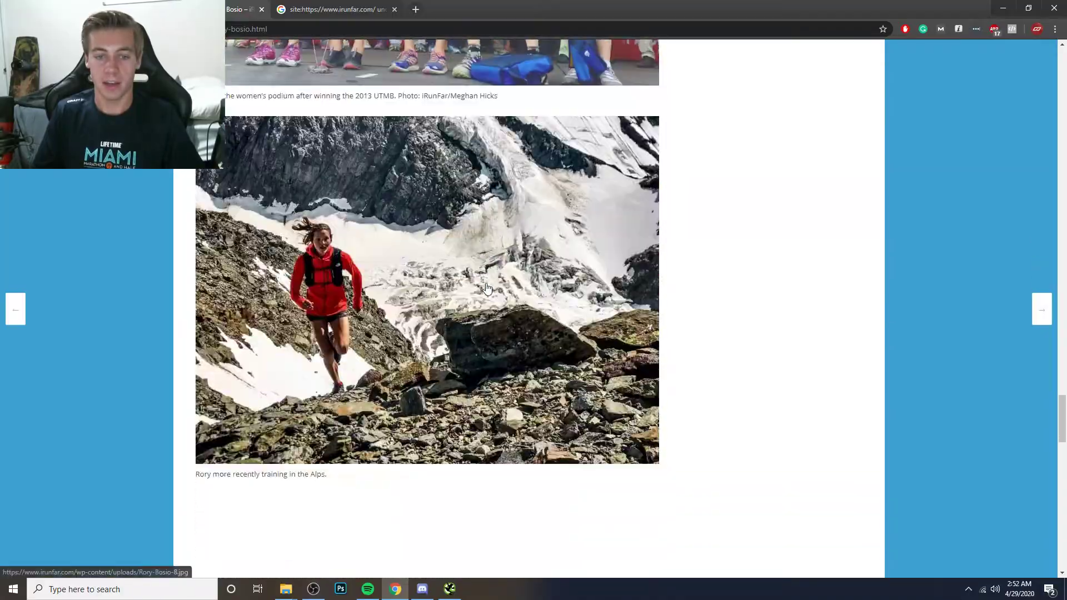
scroll(486, 287, down, 15)
scroll(486, 287, up, 11)
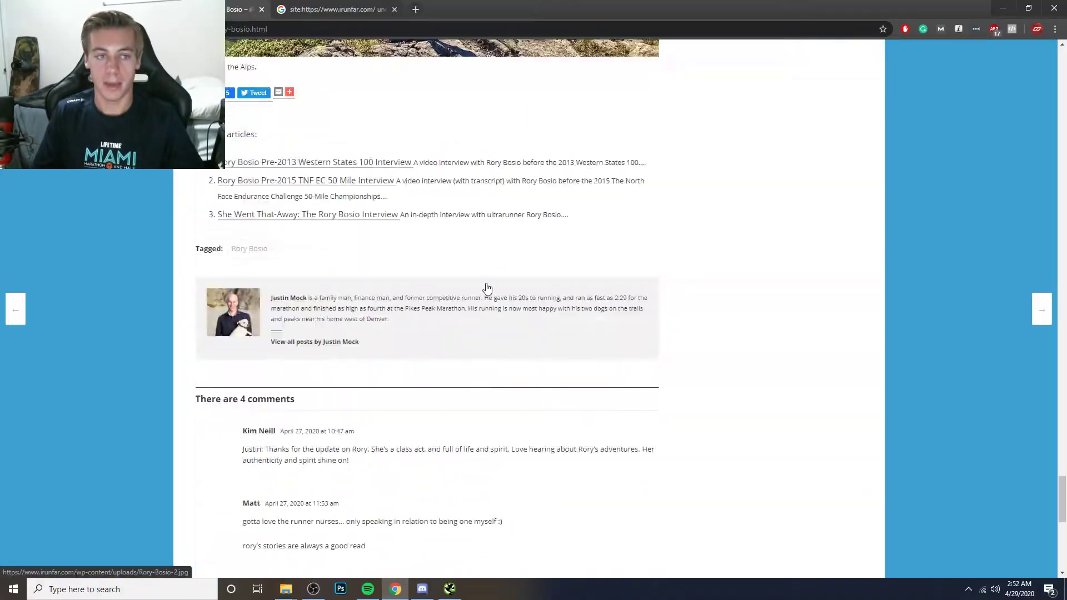
scroll(486, 288, up, 20)
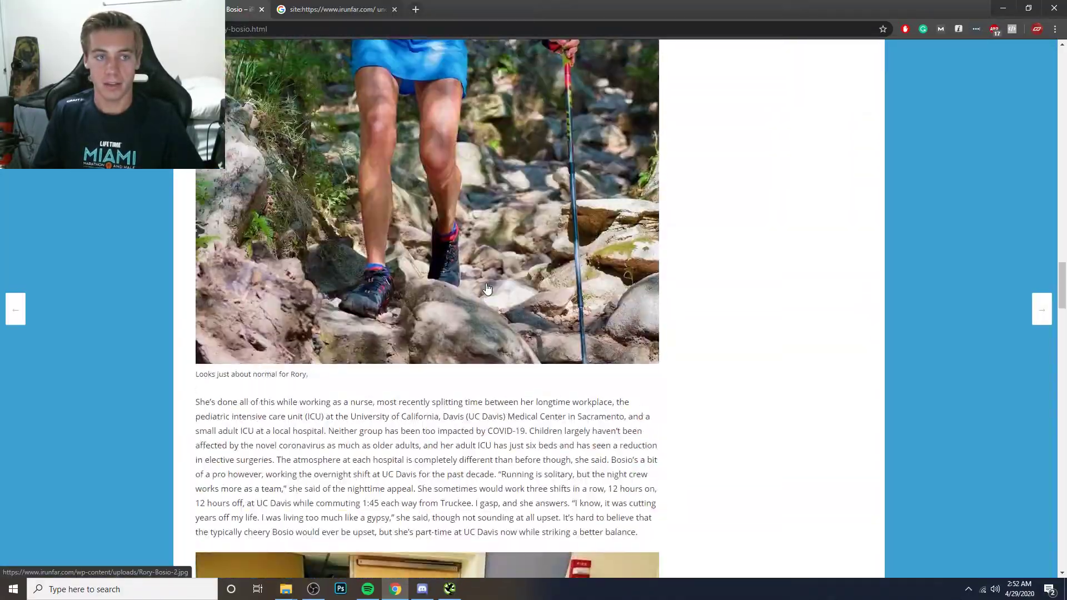
scroll(486, 287, up, 15)
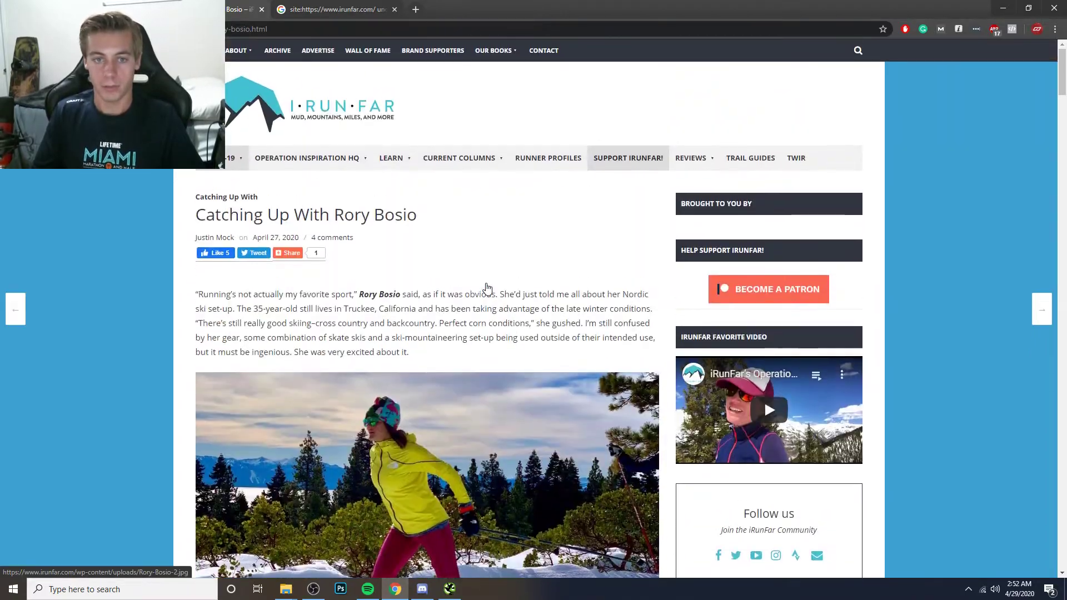
- Select the "Paragraph Block Blog Posts" item in the audit checklist and switch back to the blog post
click(69, 10)
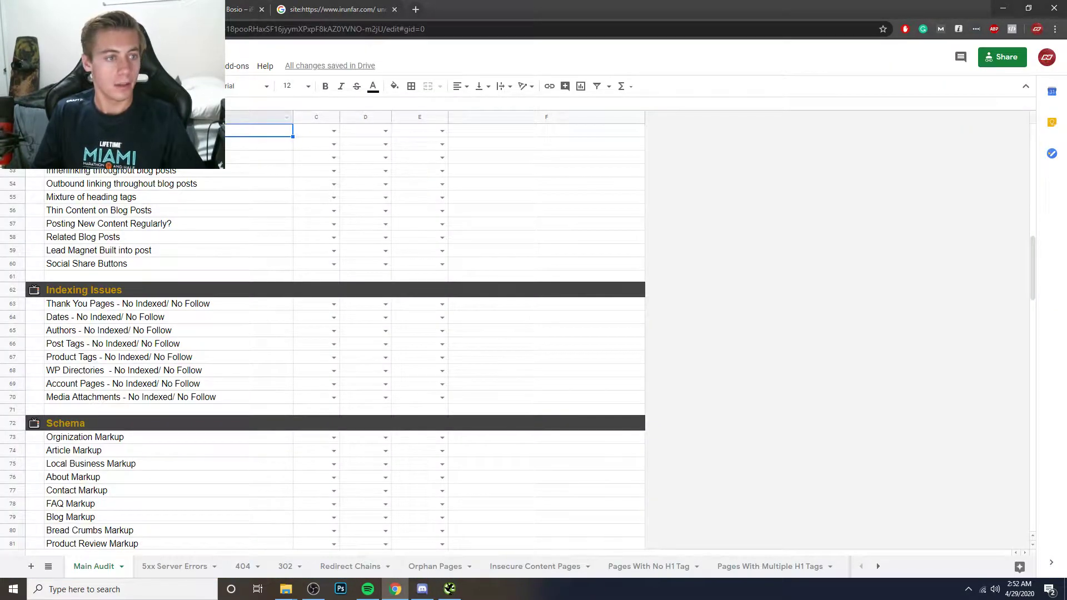
click(132, 144)
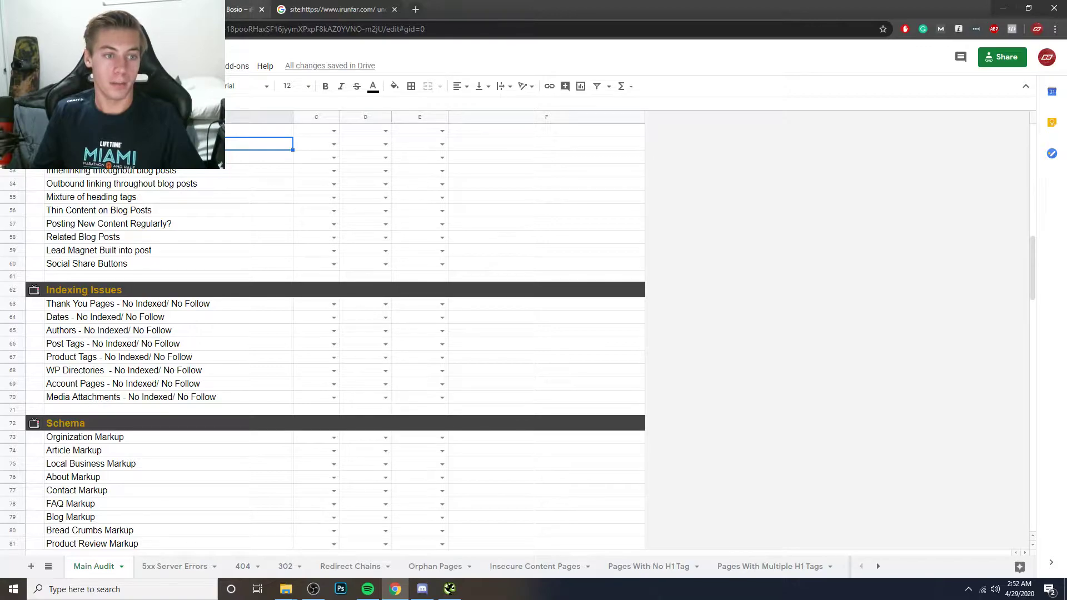
click(239, 10)
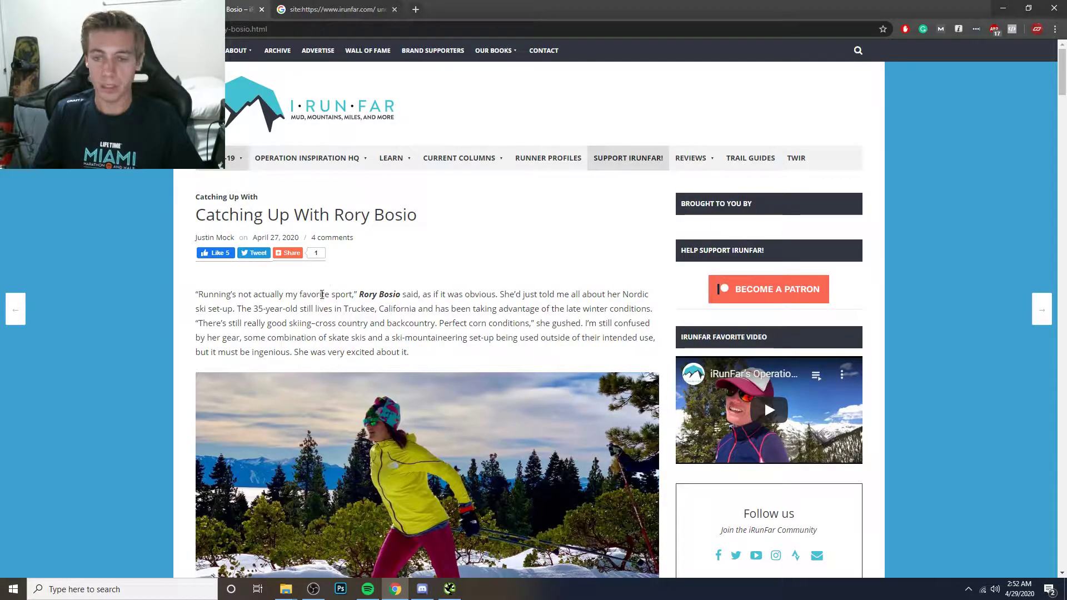
- Examine the paragraph lengths in the blog post, highlighting the whole paragraph that begins "I'm so glad I did it"
scroll(322, 292, down, 2)
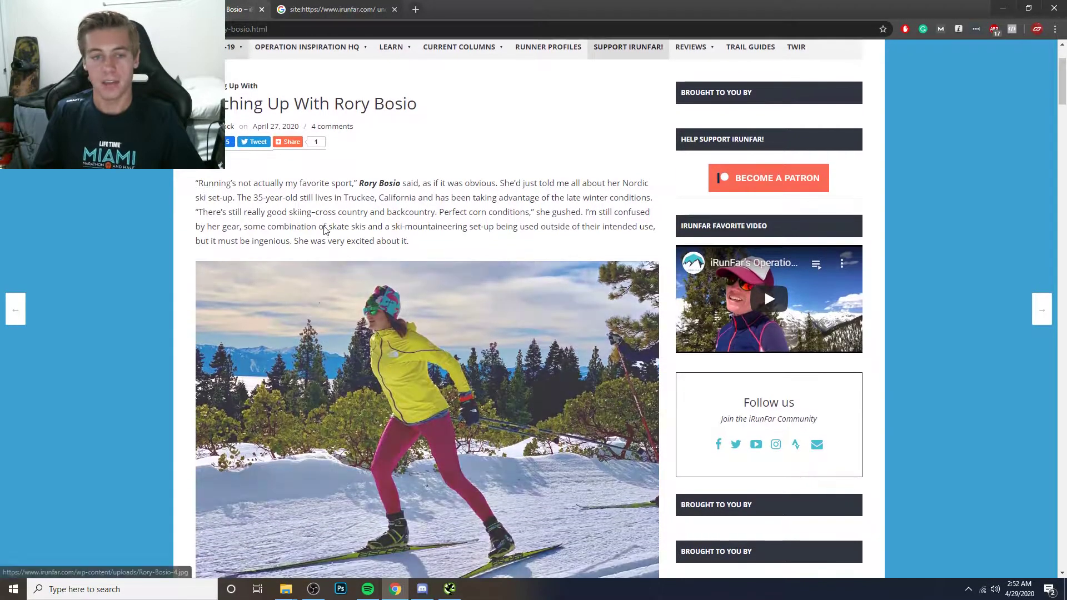
scroll(270, 272, down, 15)
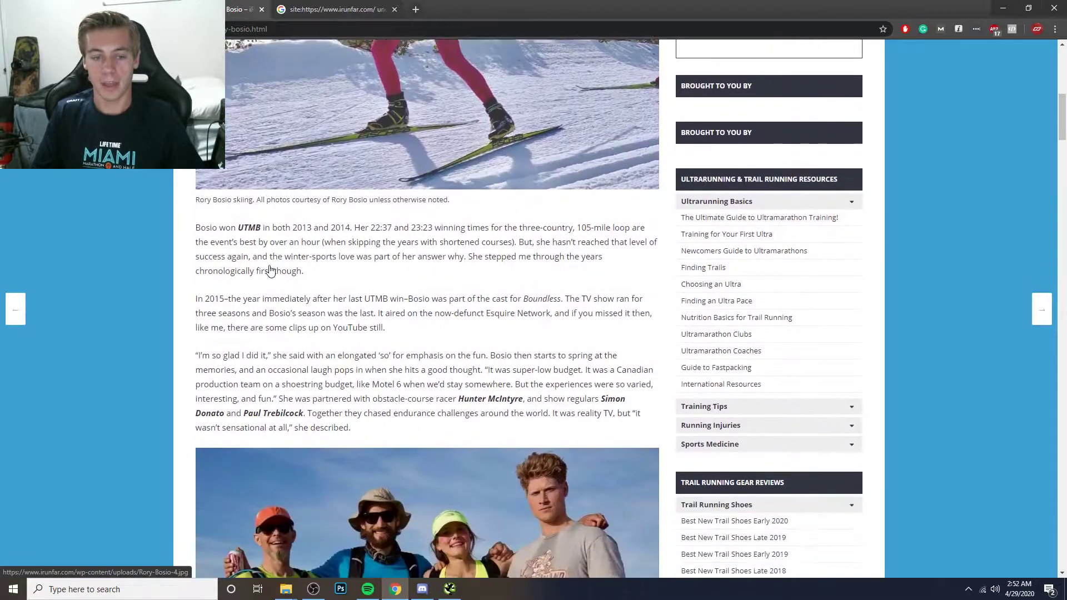
drag(200, 91, 357, 296)
click(326, 145)
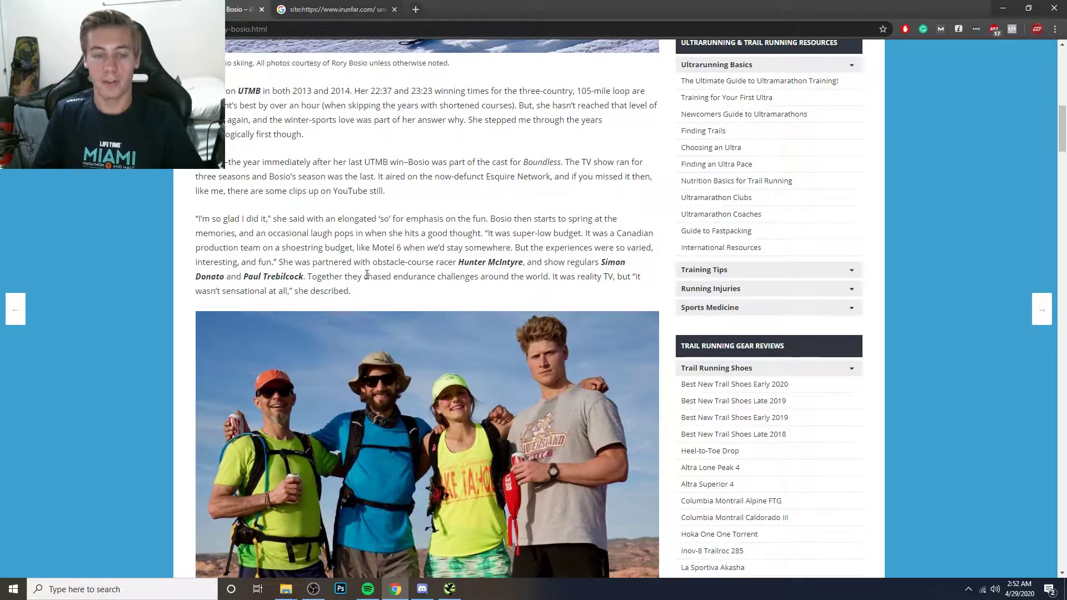
drag(355, 292, 194, 220)
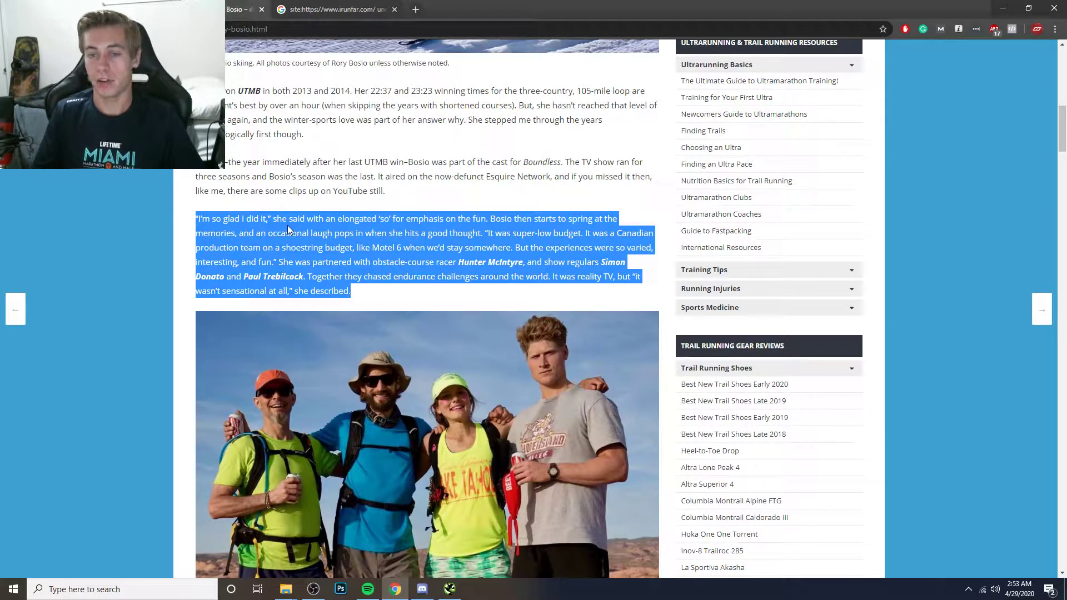
scroll(287, 228, down, 4)
scroll(288, 225, down, 9)
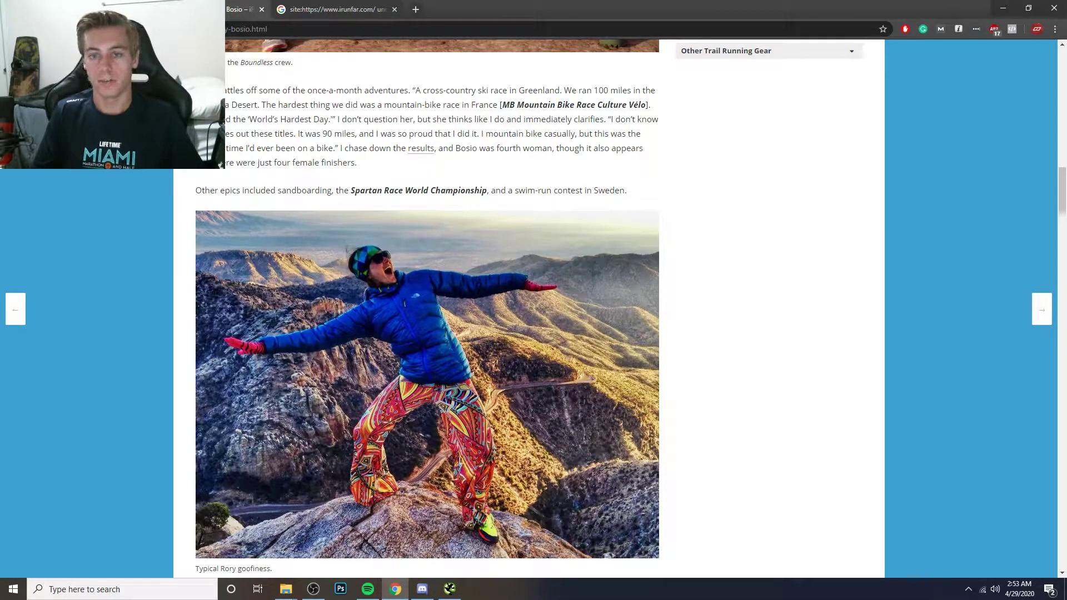
- Return to the audit checklist and select the "CTA on Blog Posts" item
key(ctrl+shift+Tab)
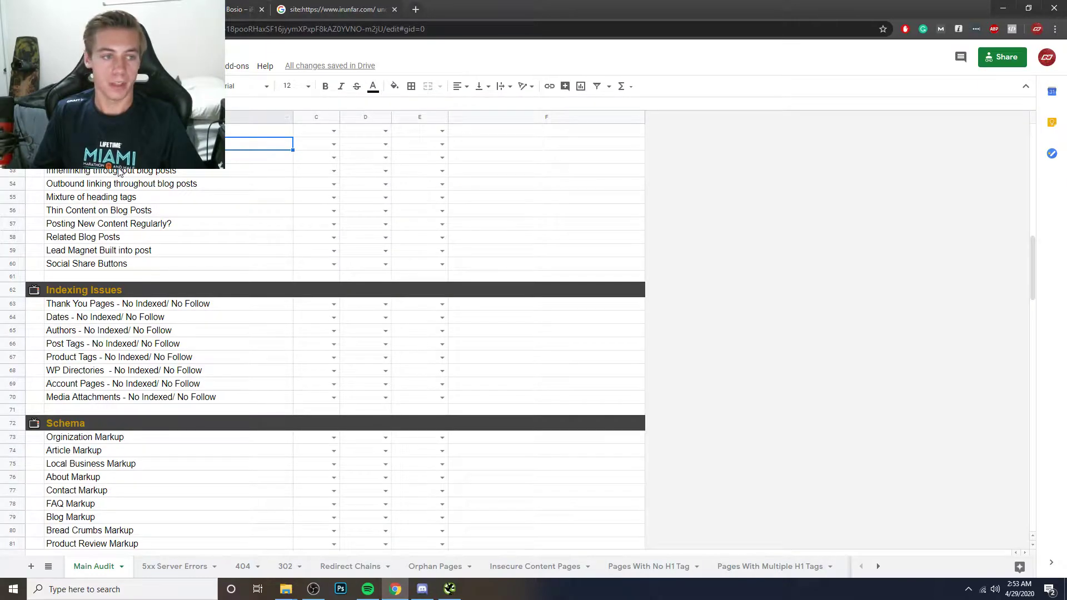
click(168, 158)
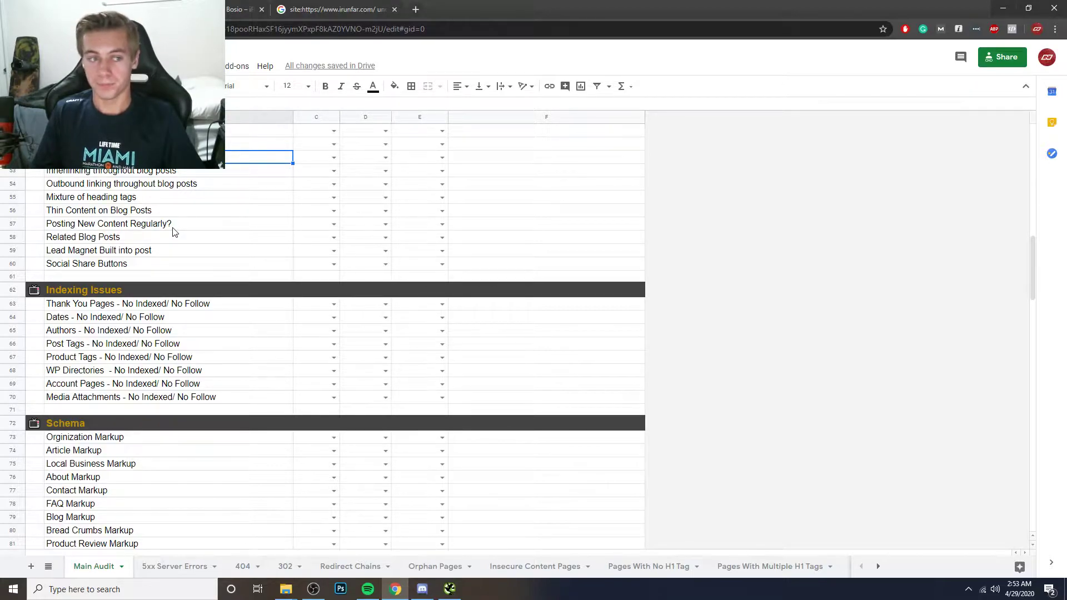
scroll(174, 232, down, 1)
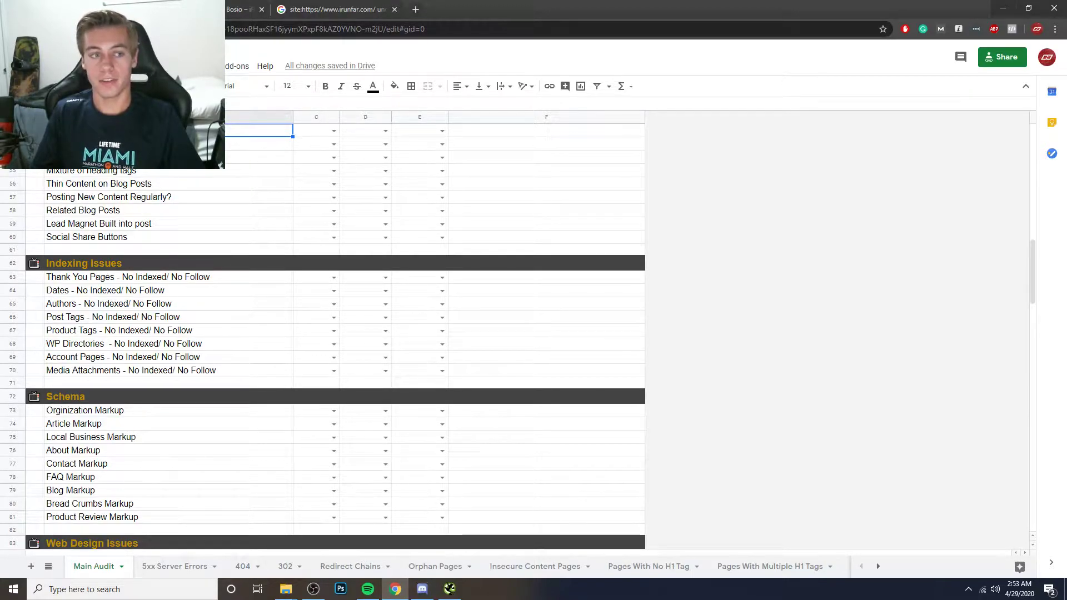
- Examine the blog post's body, ending and sidebar for calls to action
click(207, 10)
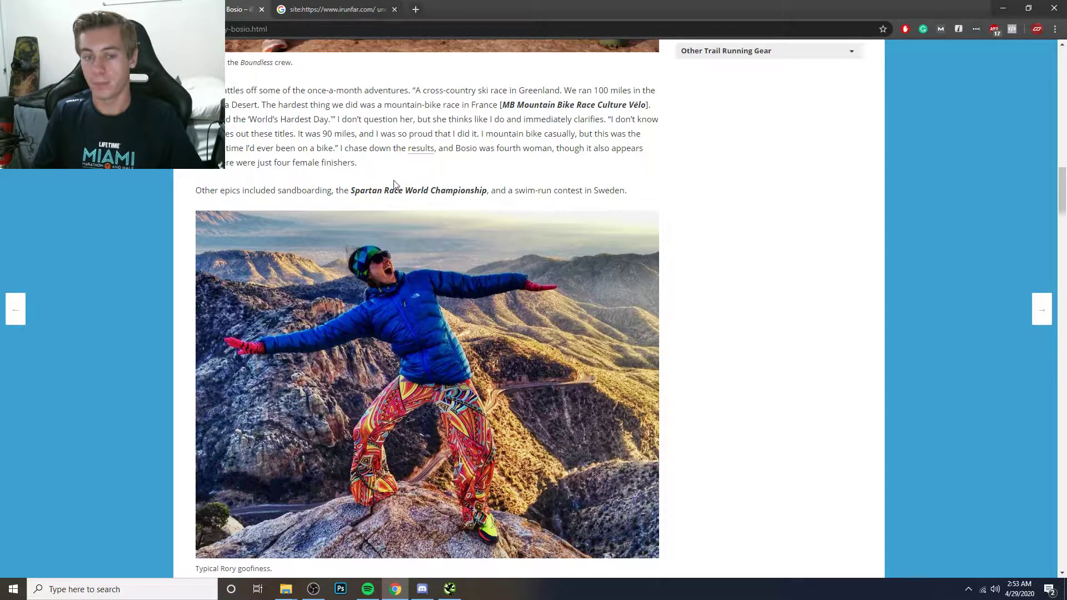
scroll(371, 188, down, 10)
scroll(405, 269, up, 3)
scroll(407, 269, down, 10)
scroll(406, 270, down, 20)
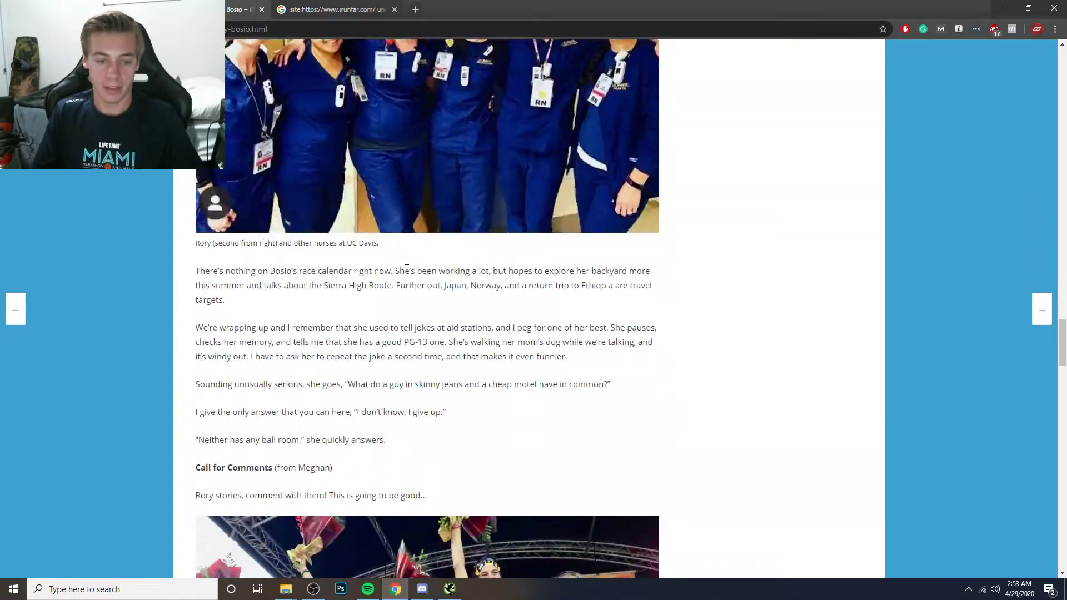
scroll(406, 273, down, 20)
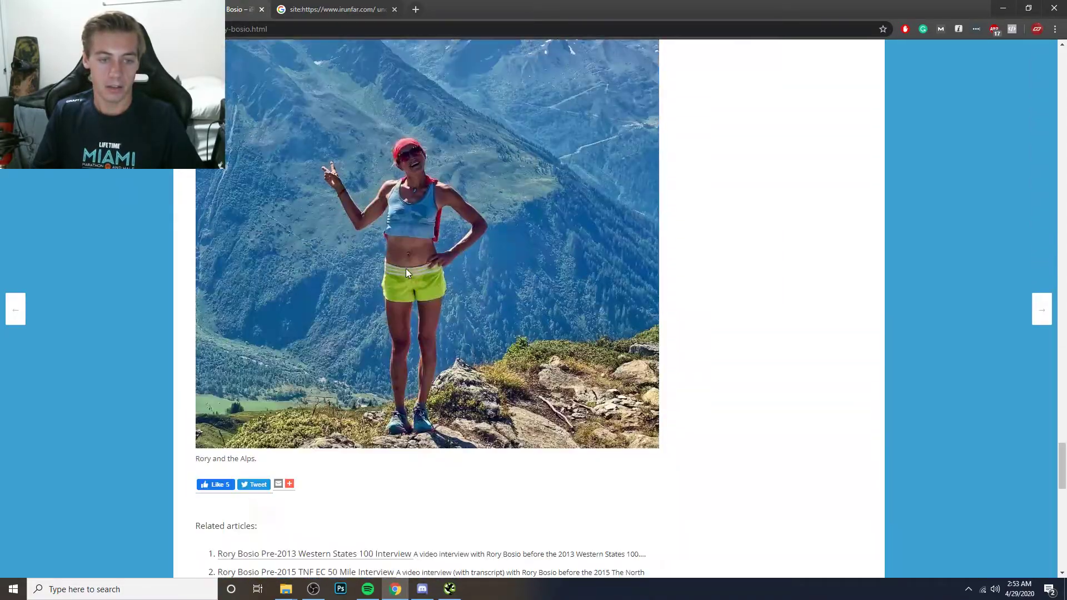
scroll(405, 272, up, 6)
scroll(405, 272, up, 20)
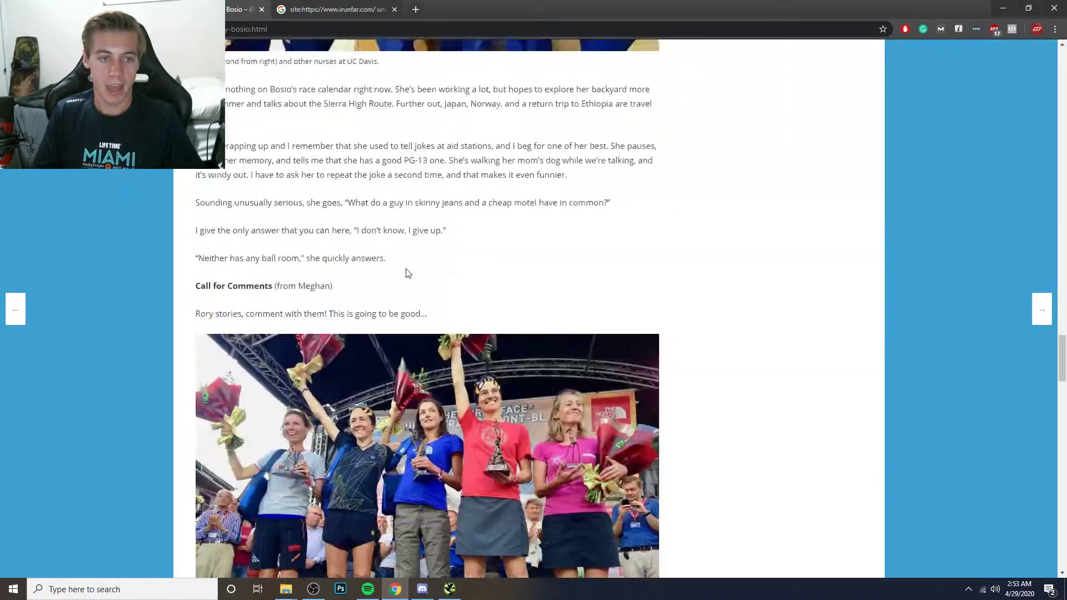
scroll(408, 272, up, 20)
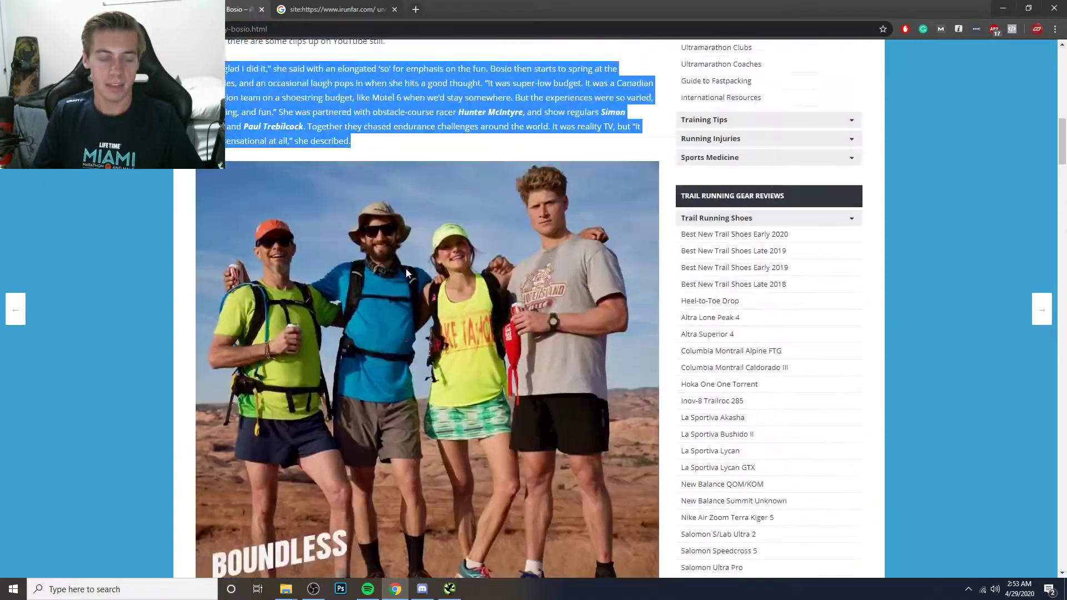
scroll(407, 273, down, 1)
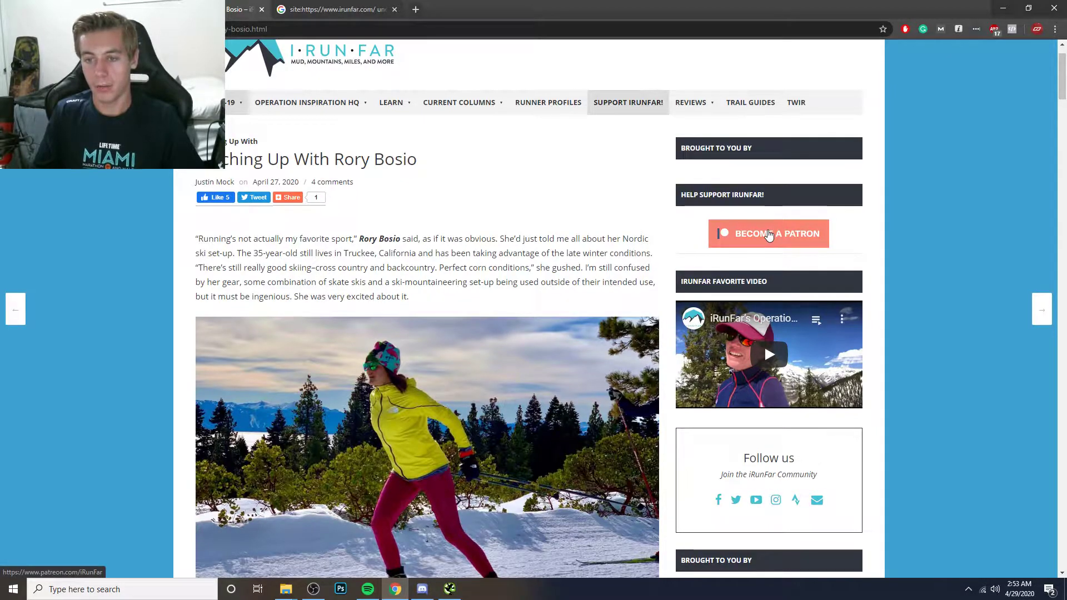
scroll(768, 236, down, 3)
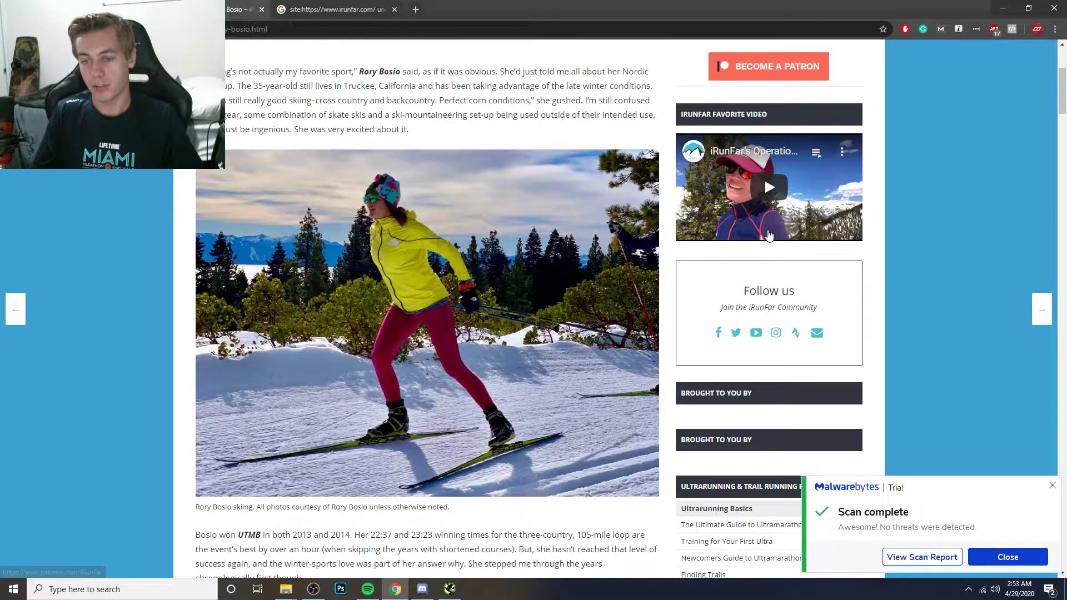
- Finish scanning the blog post for calls to action and select the item in row 53 of the audit checklist
scroll(768, 235, down, 7)
scroll(769, 236, down, 18)
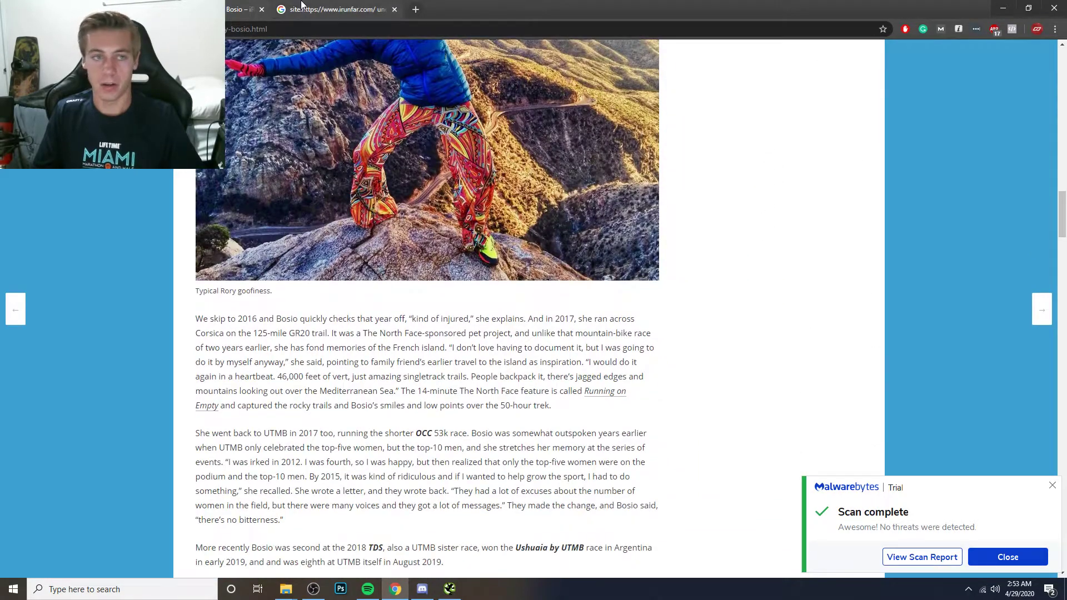
click(75, 9)
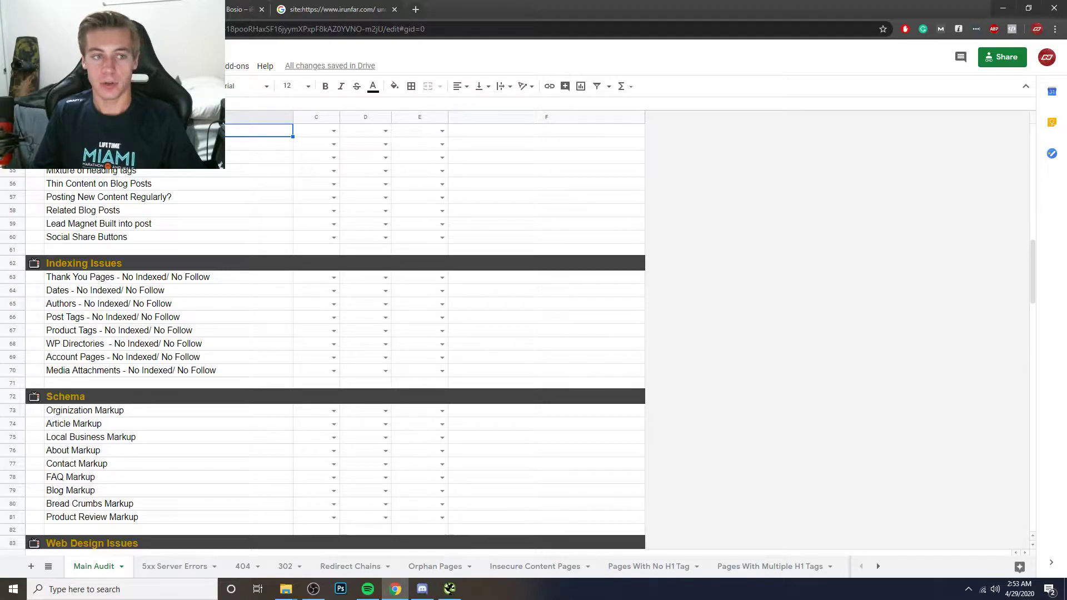
click(133, 143)
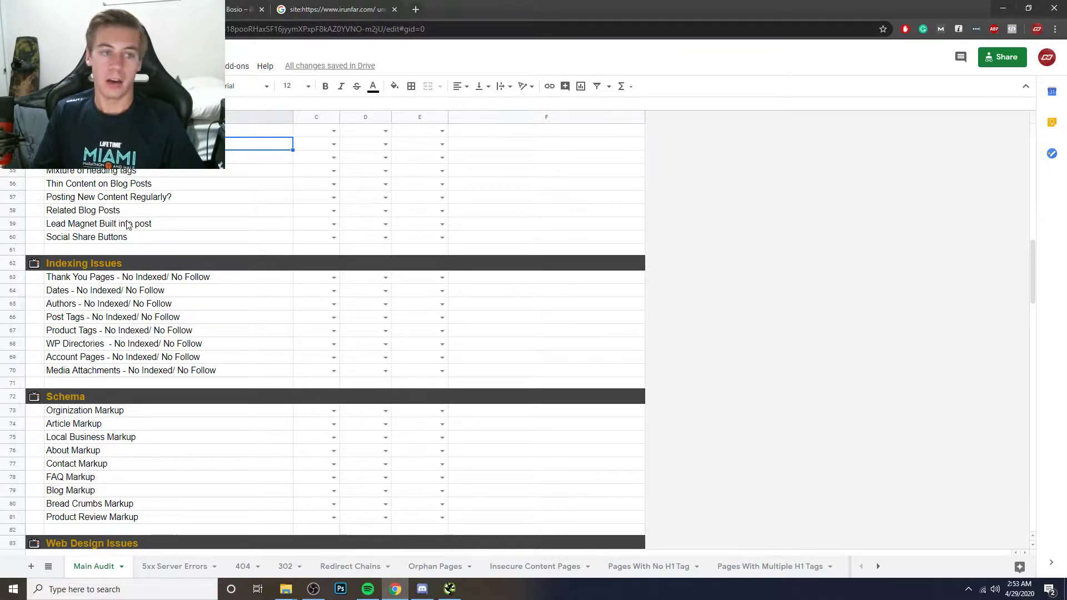
- Examine the first part of the blog post, from its title to the "Boundless" crew photo, for links in the text
click(240, 8)
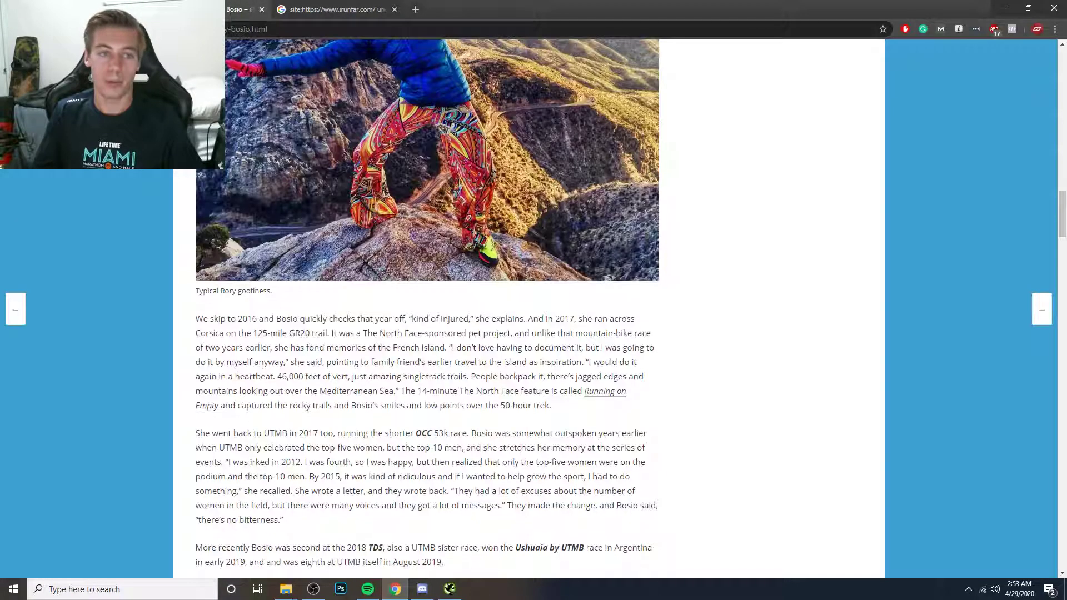
scroll(481, 428, up, 20)
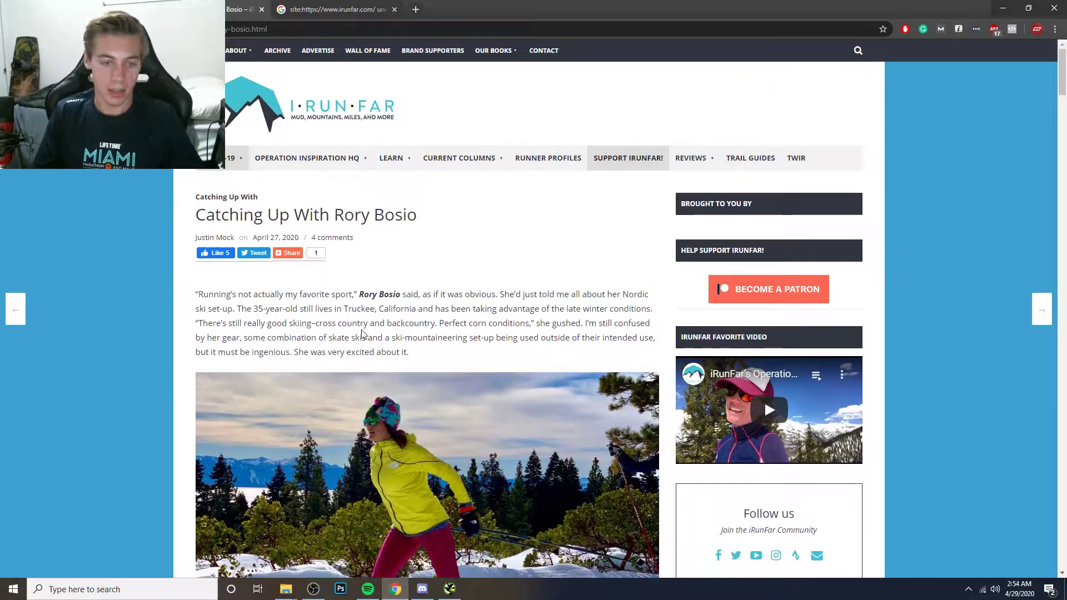
scroll(363, 333, down, 5)
scroll(362, 333, down, 3)
drag(231, 255, 417, 272)
click(372, 341)
scroll(302, 341, down, 12)
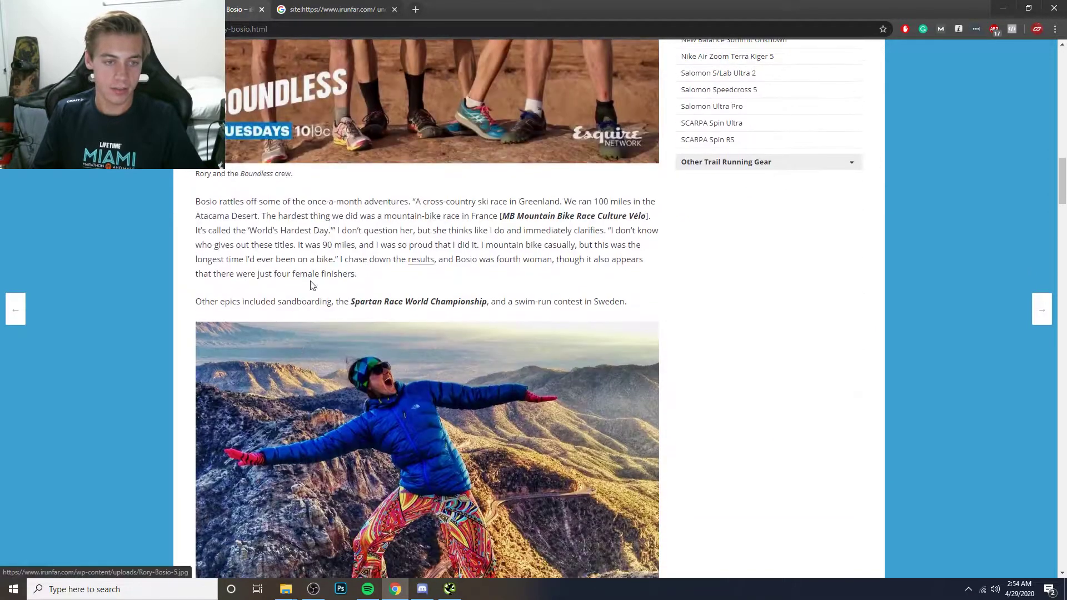
- Open the "results" link of the mountain-bike race paragraph in a new tab and return to the blog post
right_click(420, 261)
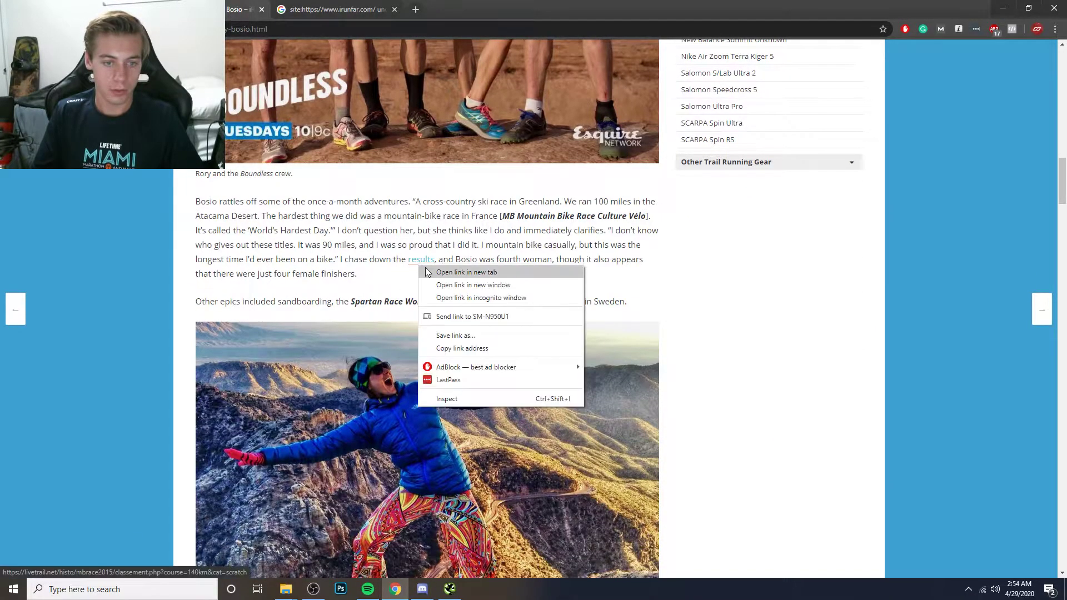
click(439, 273)
click(372, 5)
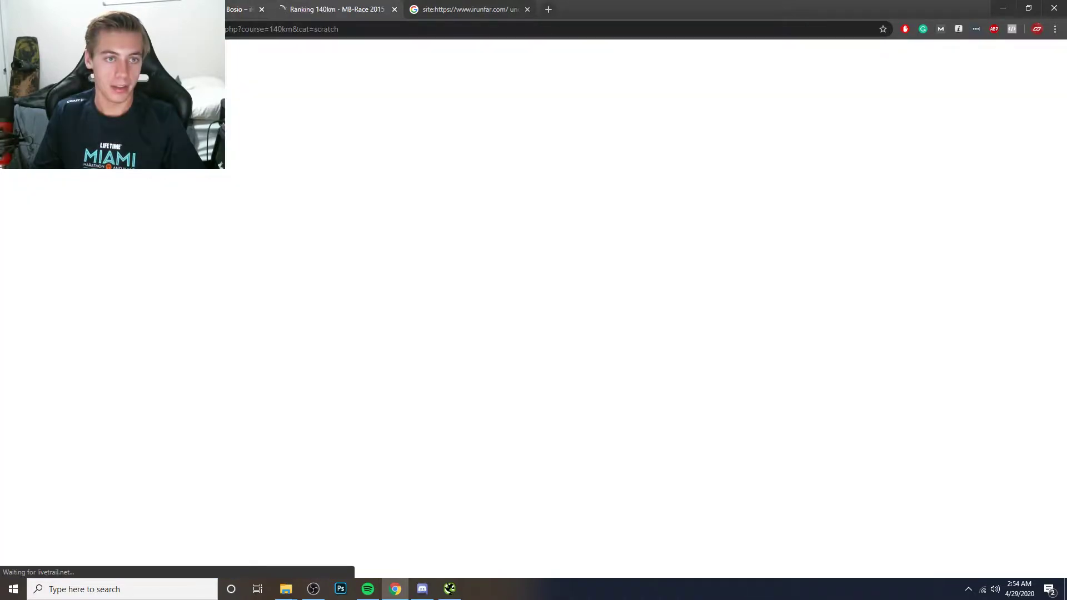
click(238, 9)
- Examine the remaining paragraphs, related articles and comments of the blog post for further links
scroll(375, 303, down, 10)
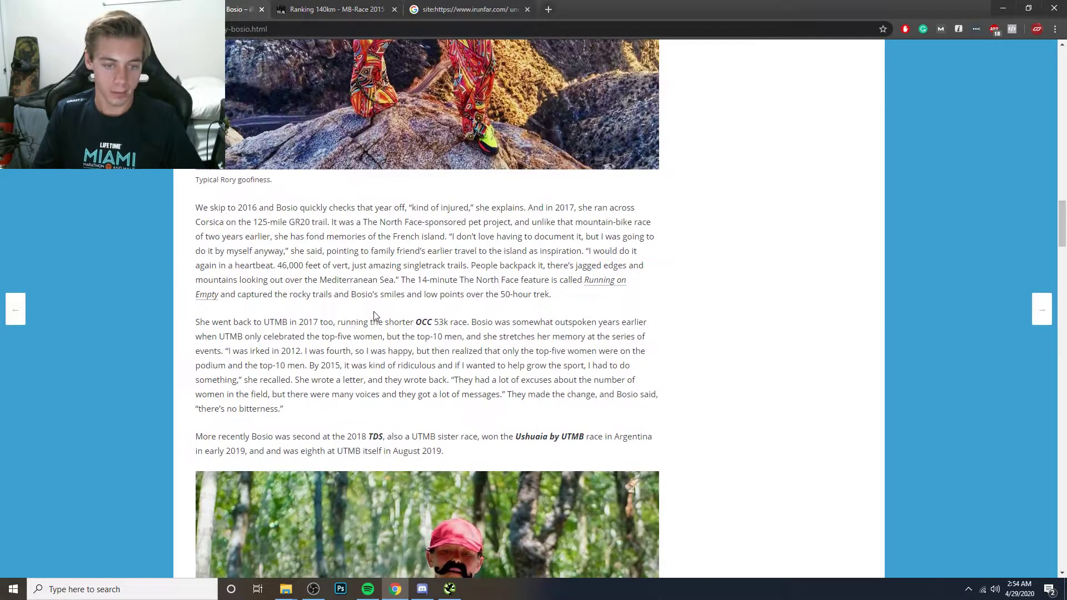
scroll(374, 315, down, 10)
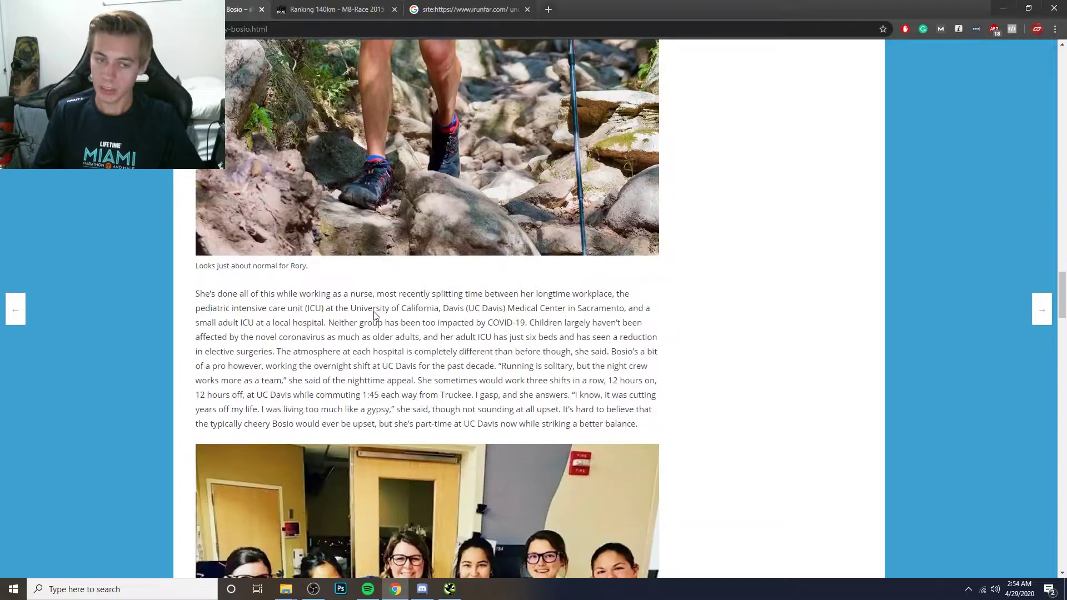
scroll(374, 315, down, 12)
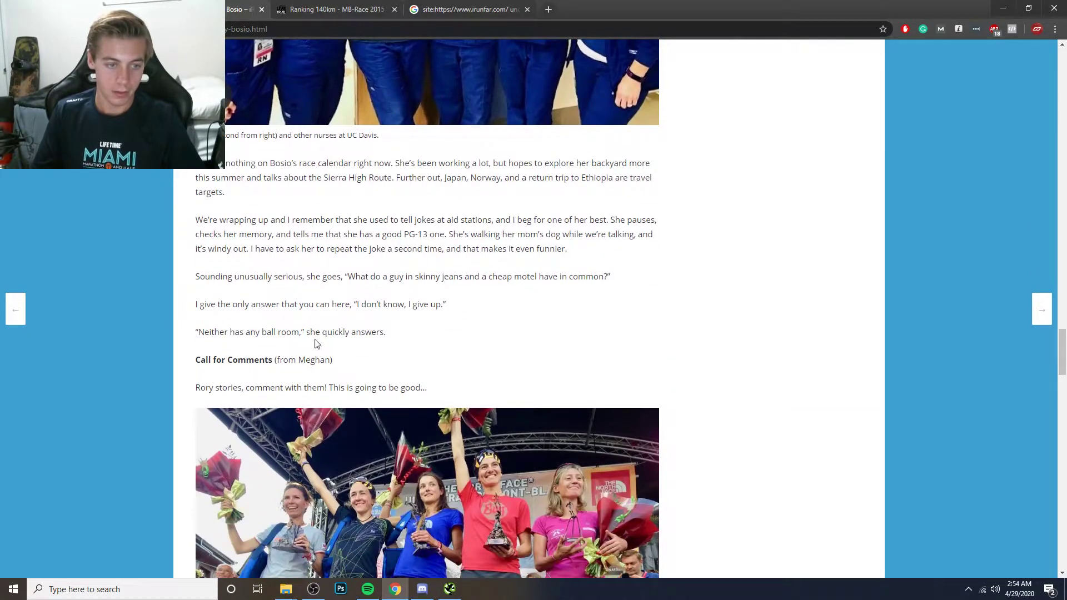
scroll(315, 344, down, 20)
scroll(314, 344, down, 5)
scroll(314, 343, down, 8)
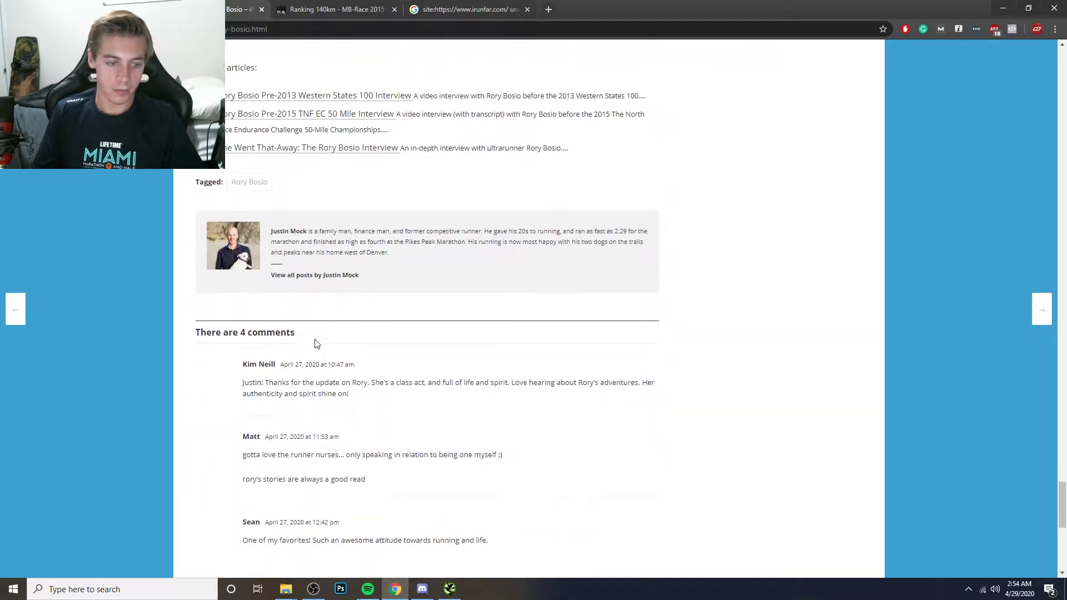
scroll(315, 343, up, 4)
- Select the item in row 54 of the audit checklist and compare it with the blog post
click(72, 9)
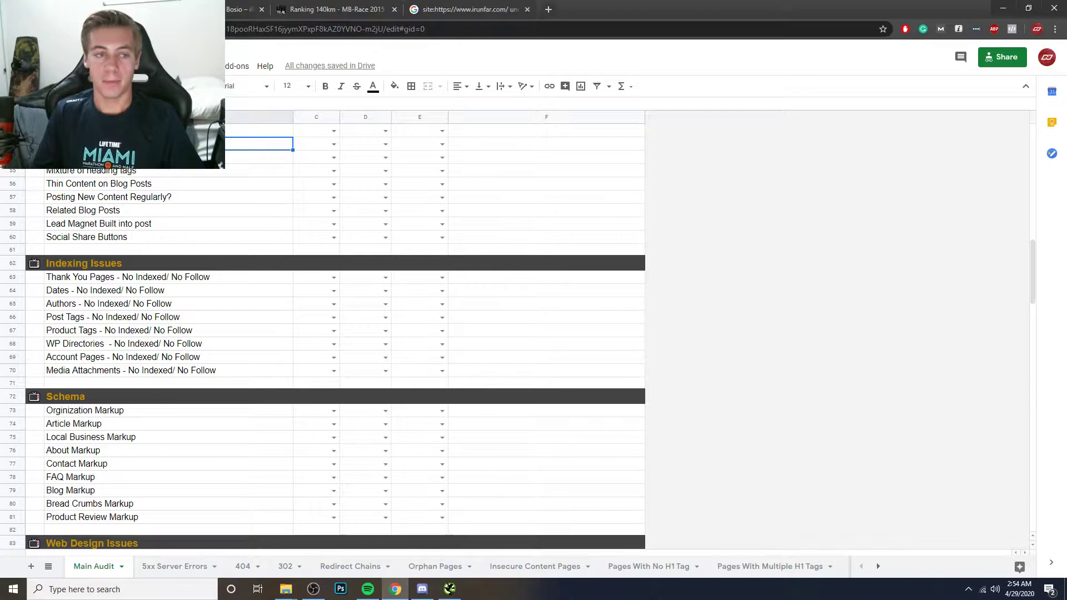
click(168, 157)
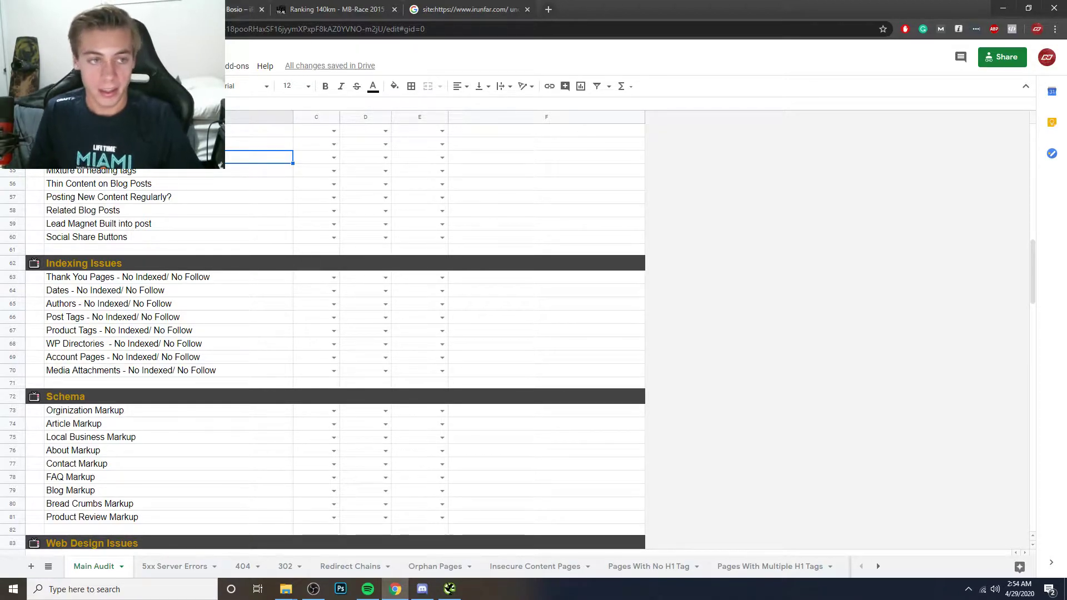
key(ctrl+Tab)
scroll(309, 234, up, 20)
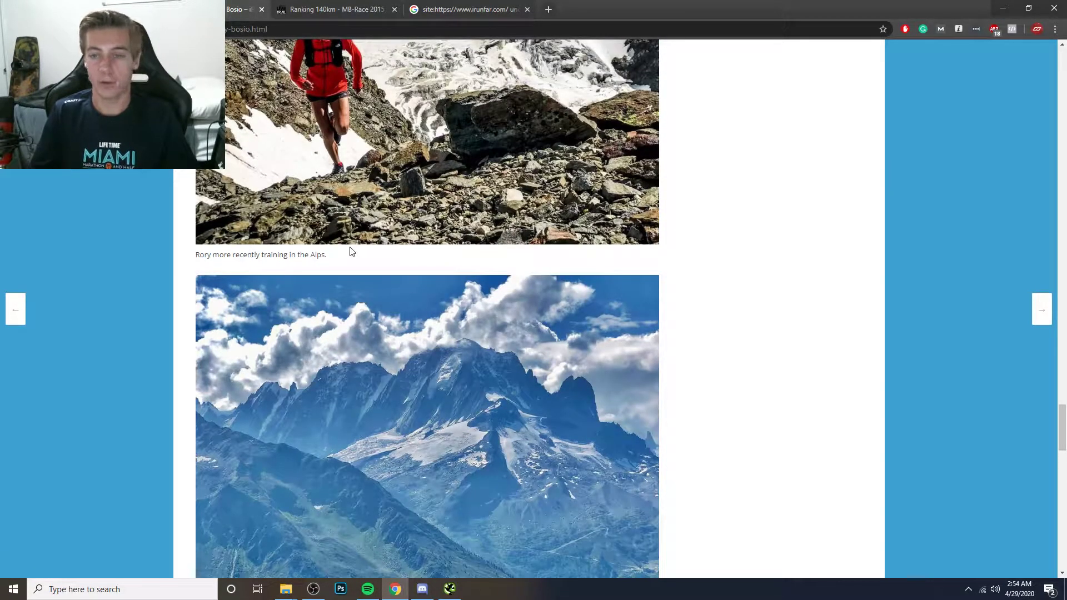
key(ctrl+shift+Tab)
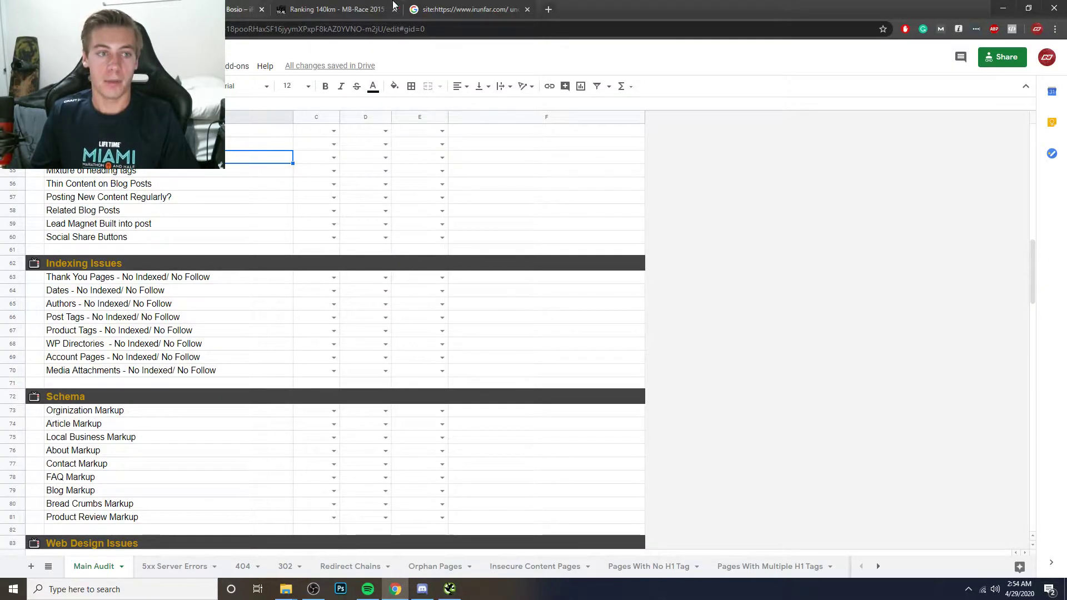
- Inspect the MB-Race 140km ranking page linked from the blog post, close it and return to the post
click(331, 9)
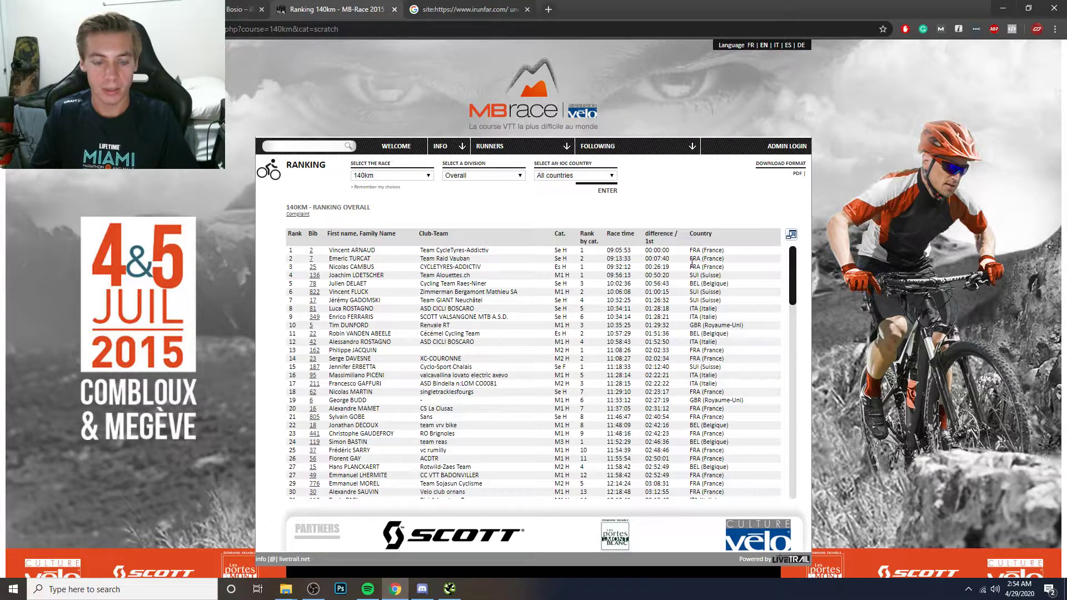
scroll(682, 285, down, 3)
scroll(682, 285, up, 3)
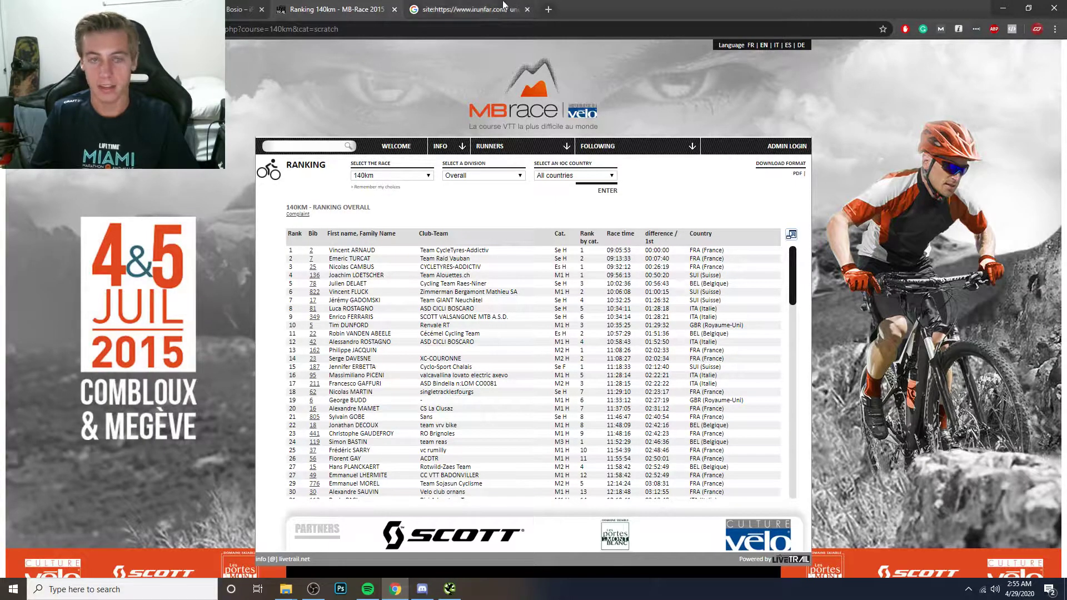
click(394, 10)
click(206, 10)
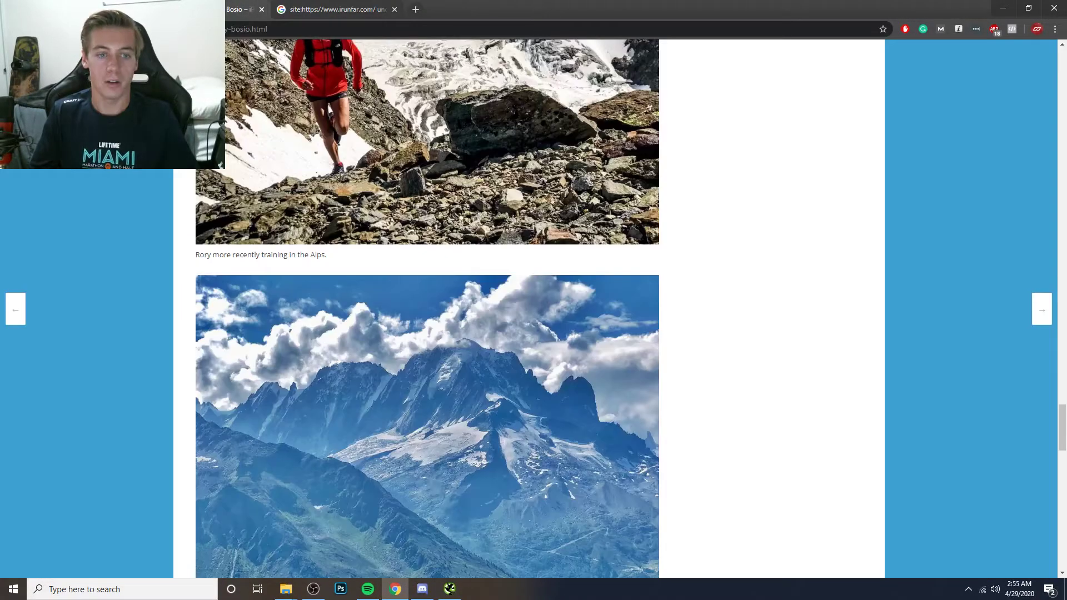
- Return to the audit checklist and go over the items in rows 53 to 55, including "Mixture of heading tags"
click(72, 10)
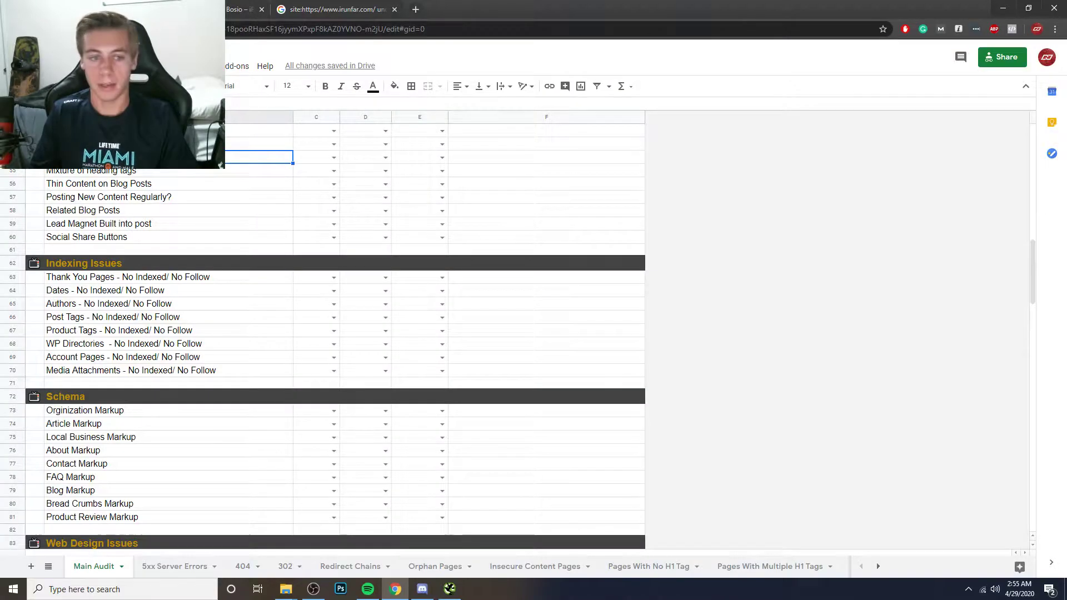
click(112, 171)
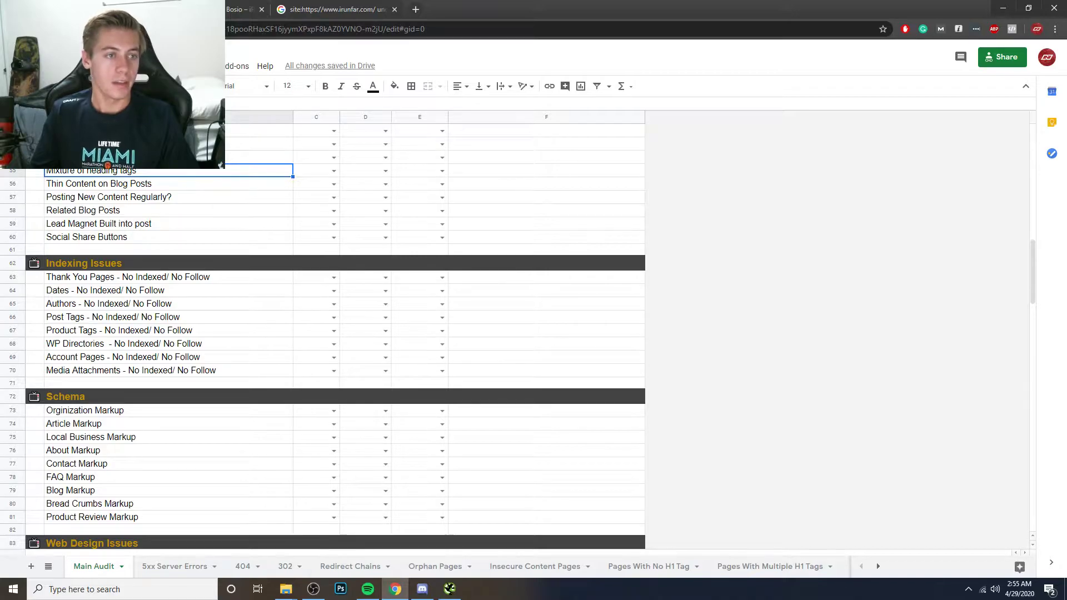
click(111, 144)
click(108, 158)
scroll(106, 173, down, 1)
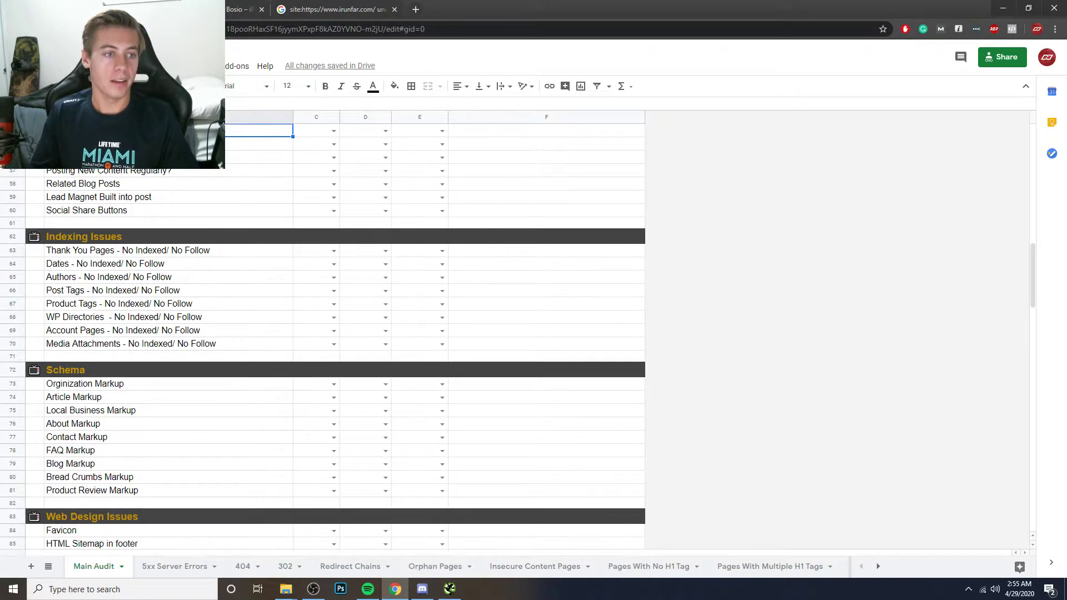
- Check the whole blog post for a mixture of headings, highlighting its title
click(242, 9)
scroll(322, 360, up, 20)
scroll(321, 360, up, 15)
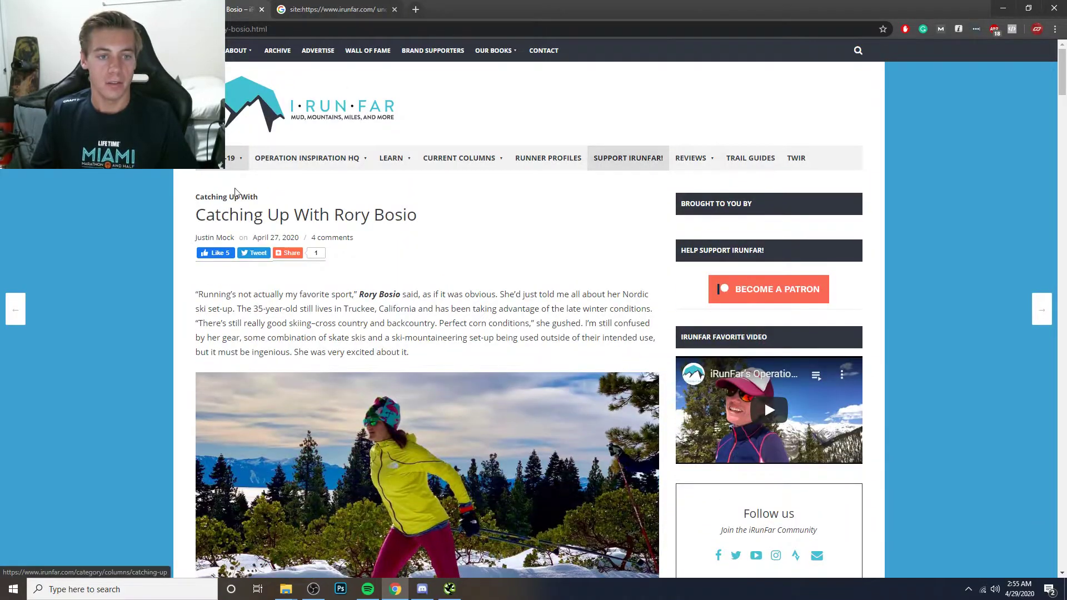
drag(250, 215, 423, 217)
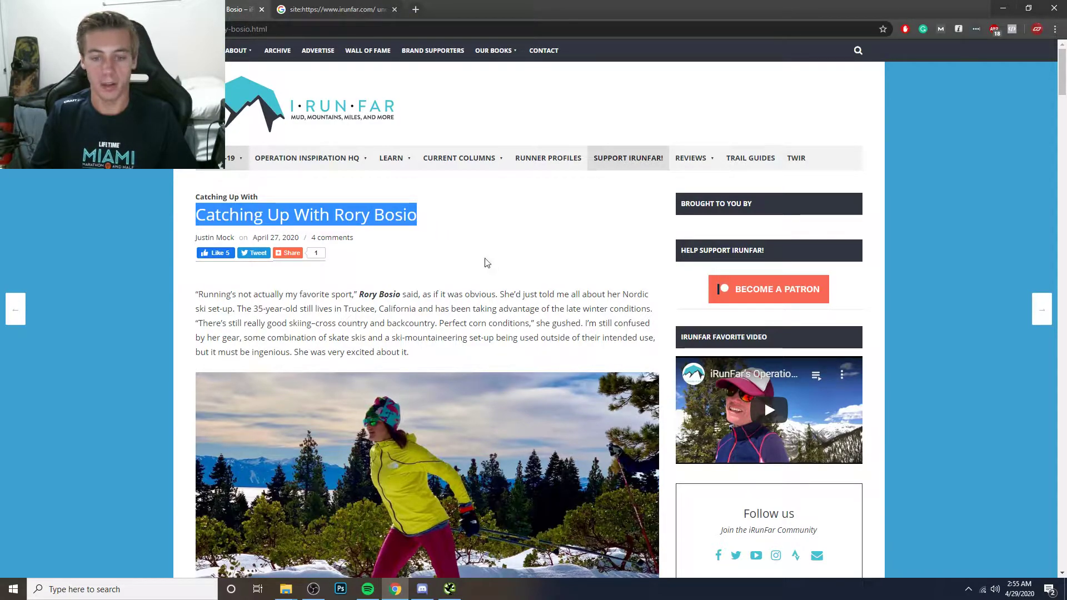
scroll(473, 288, down, 15)
scroll(474, 290, down, 20)
scroll(472, 287, down, 20)
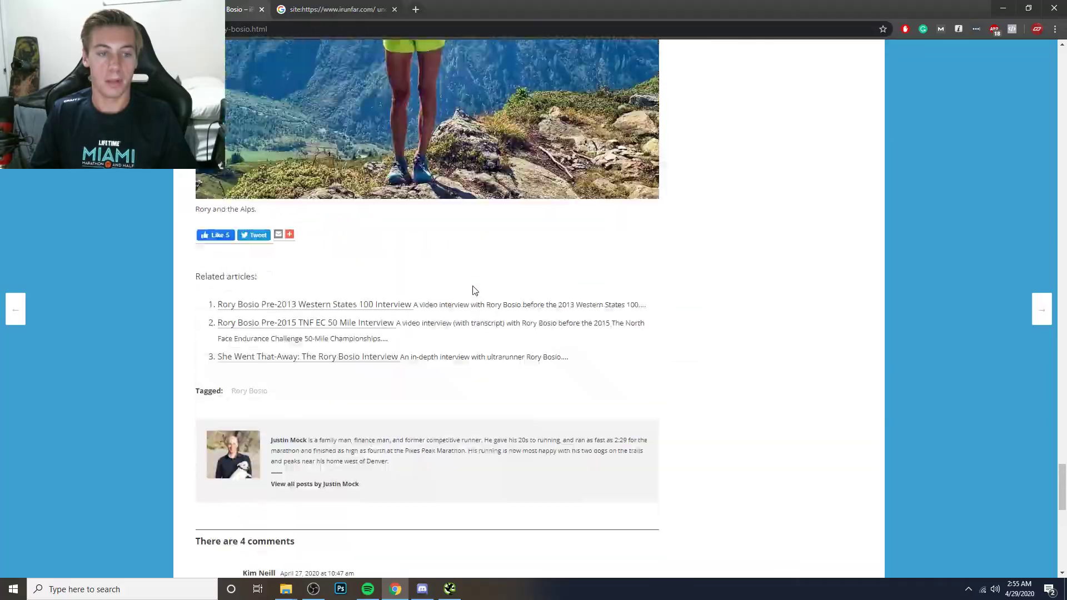
scroll(473, 290, up, 20)
scroll(472, 289, up, 20)
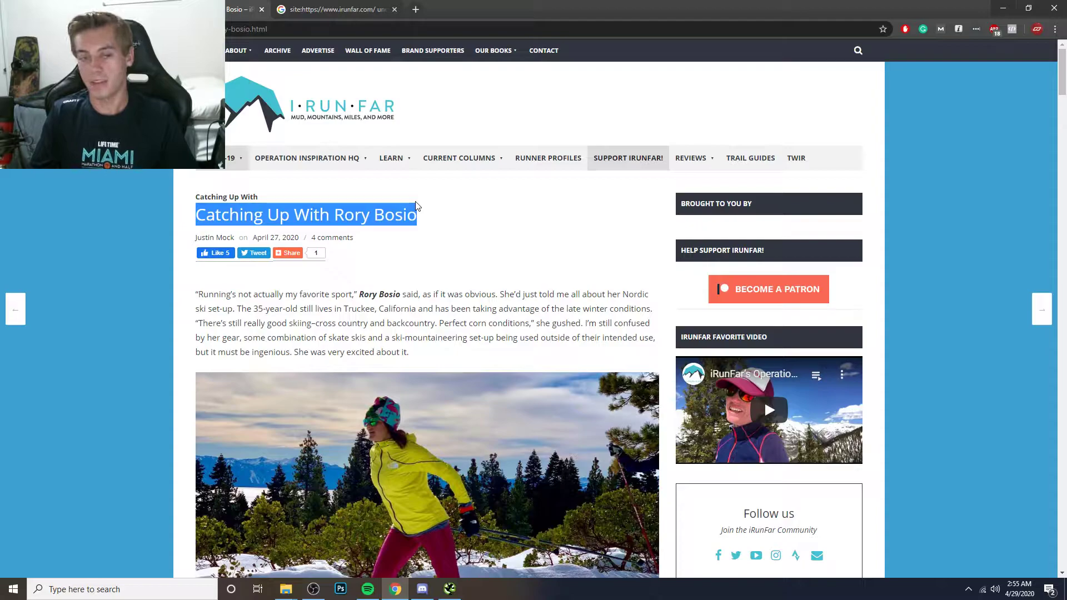
- Select the "Thin Content on Blog Posts" item in the audit checklist and scan the blog post's amount of content
click(72, 9)
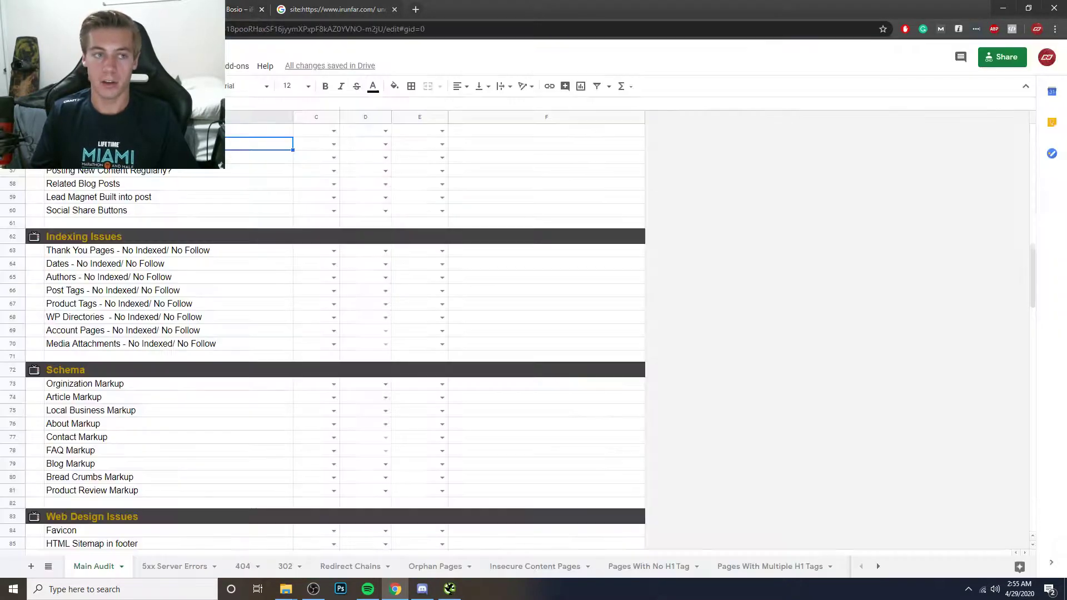
click(168, 157)
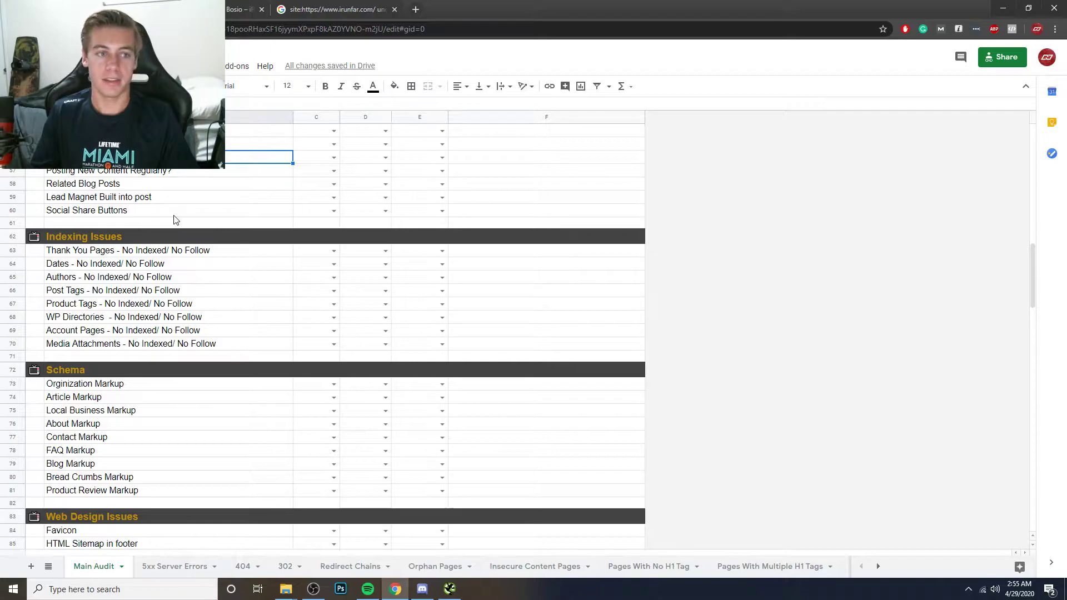
click(241, 9)
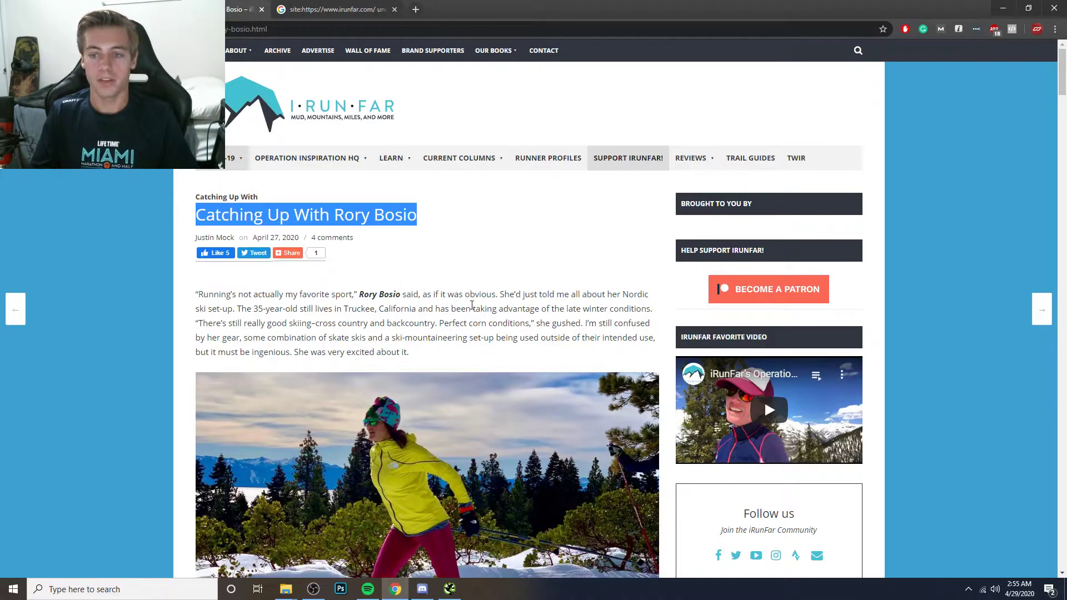
scroll(472, 305, down, 20)
scroll(471, 310, down, 20)
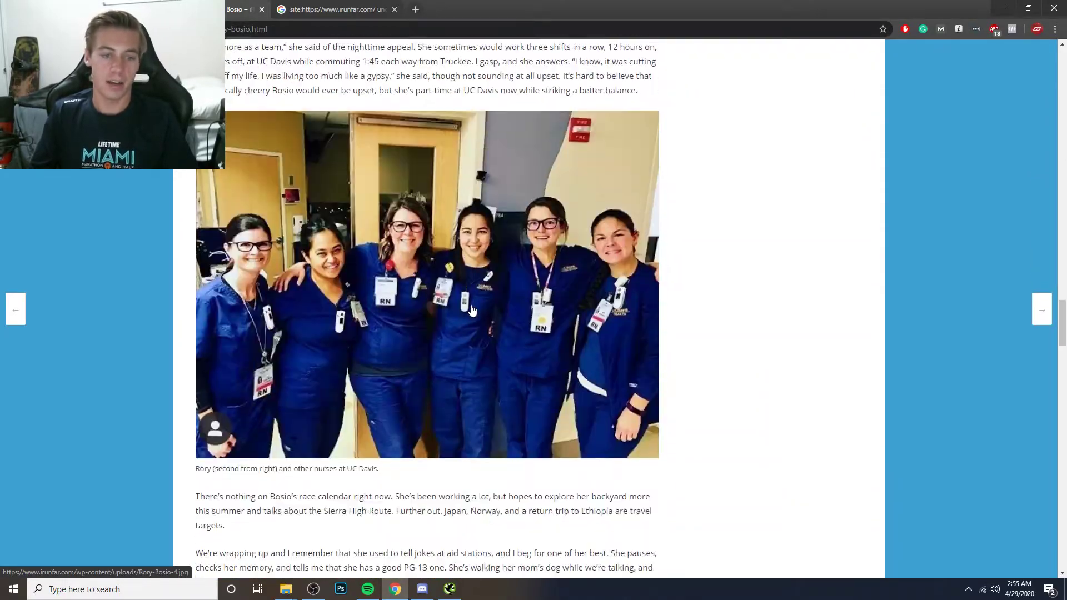
scroll(471, 310, down, 18)
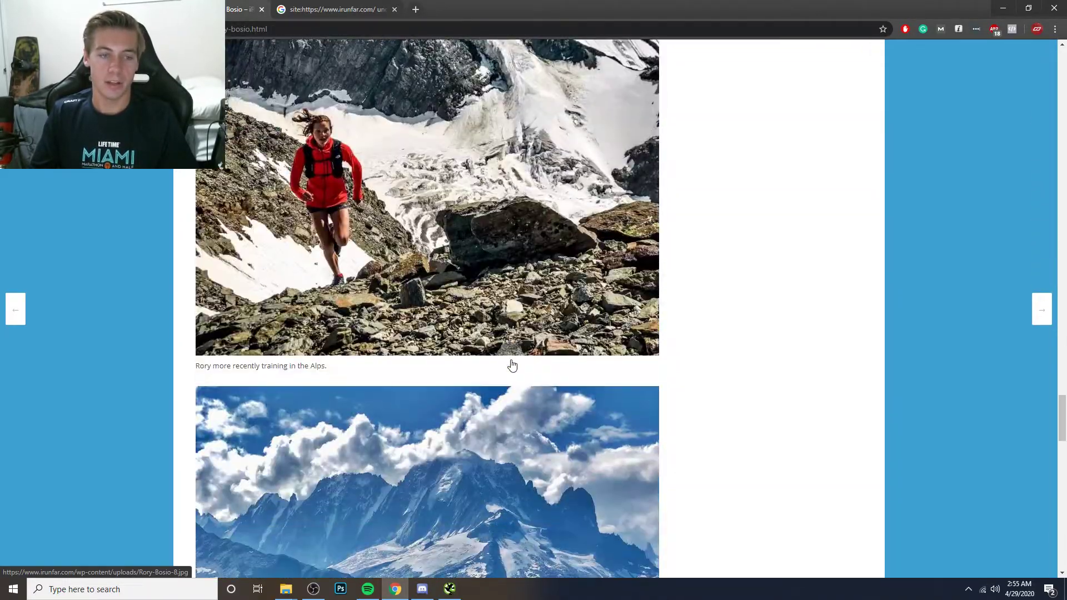
scroll(512, 366, down, 3)
- Advance the audit checklist from "Posting New Content Regularly?" to "Related Blog Posts", referring back to the blog post in between
click(77, 9)
scroll(192, 258, down, 1)
key(Down)
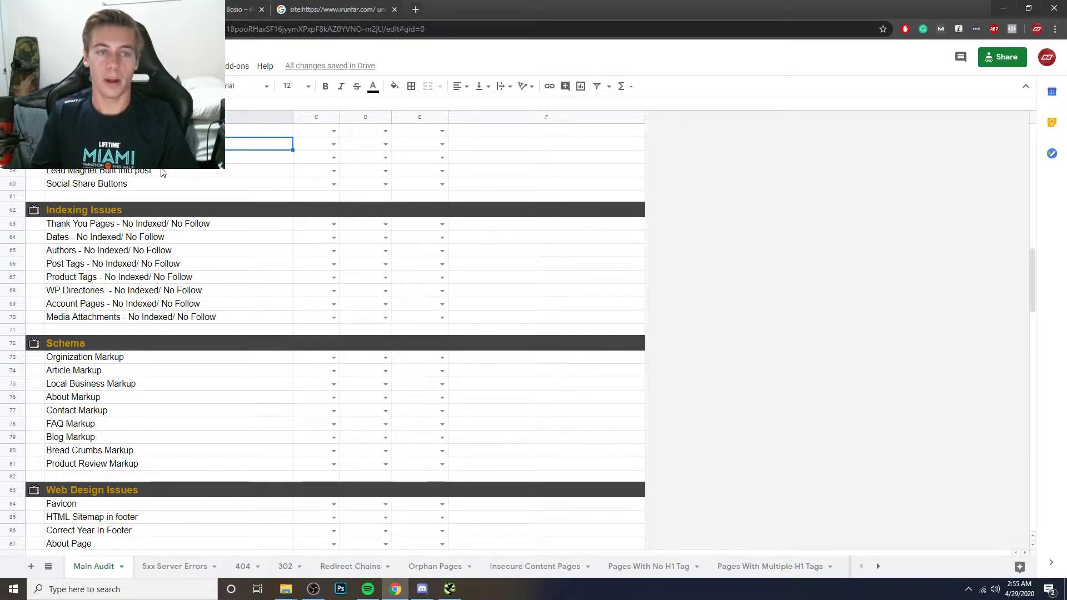
click(206, 9)
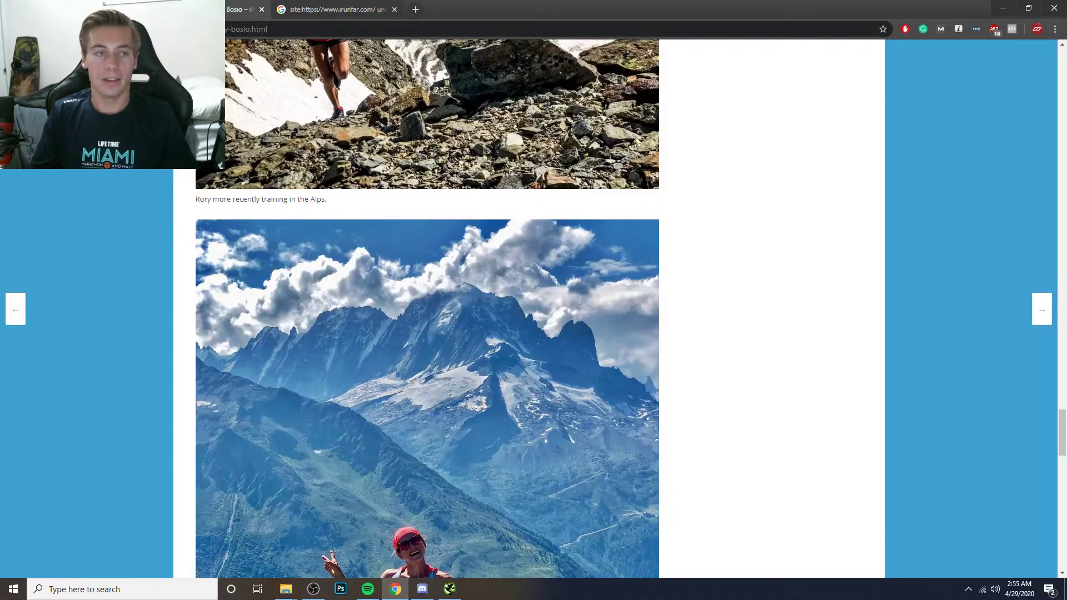
click(78, 10)
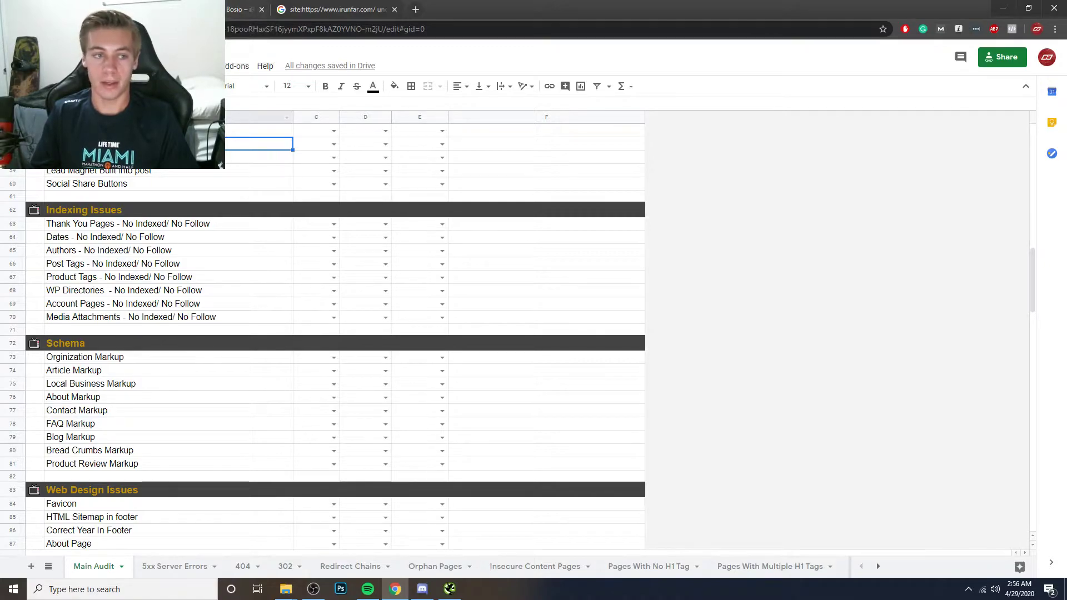
click(108, 157)
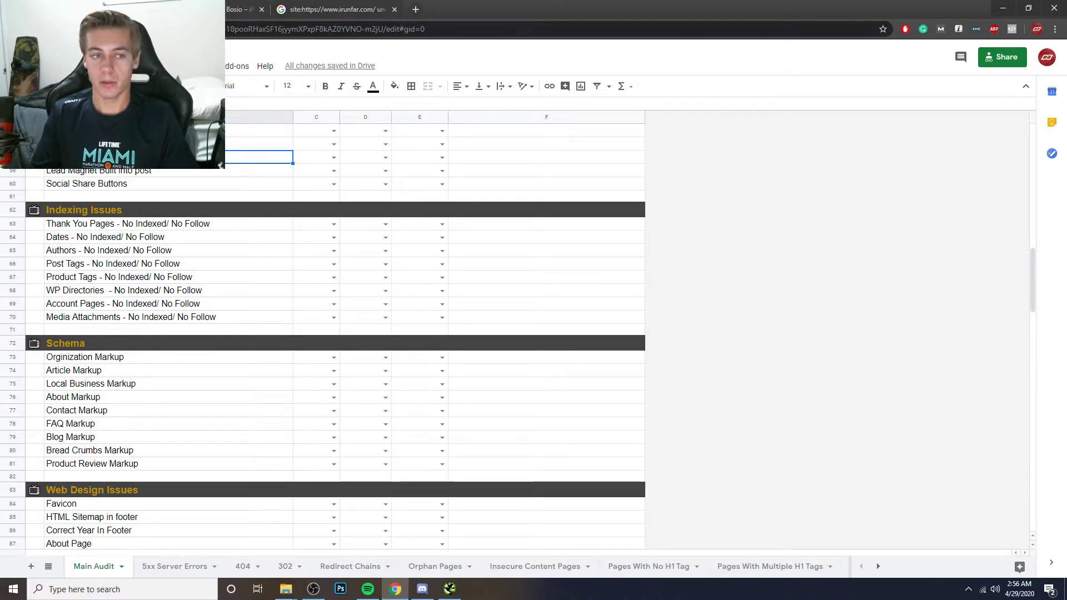
- Check the end of the blog post for related articles, then return to the audit checklist
click(242, 9)
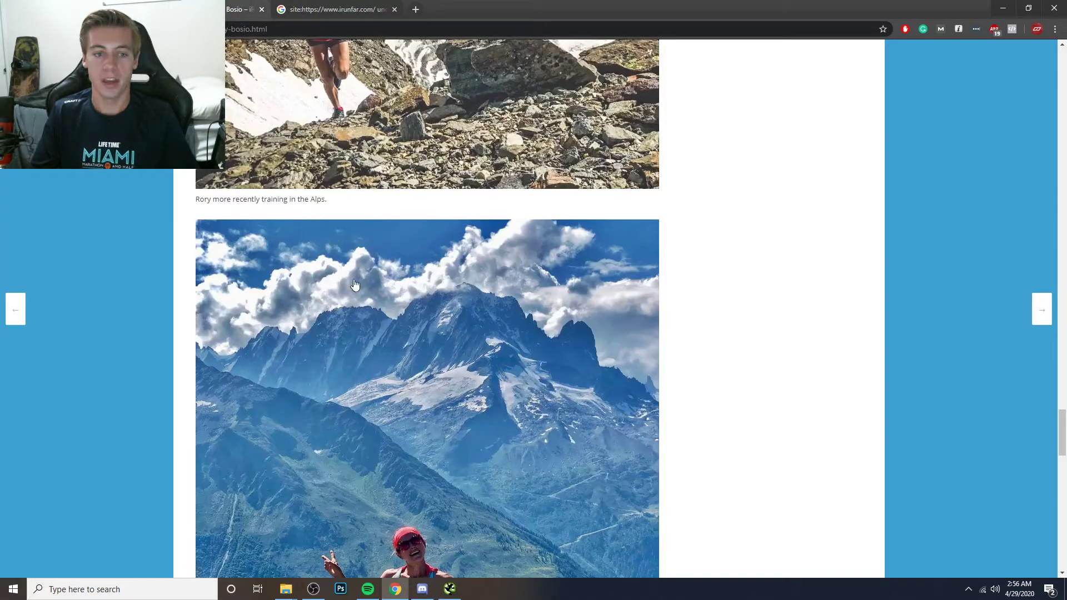
scroll(369, 317, down, 9)
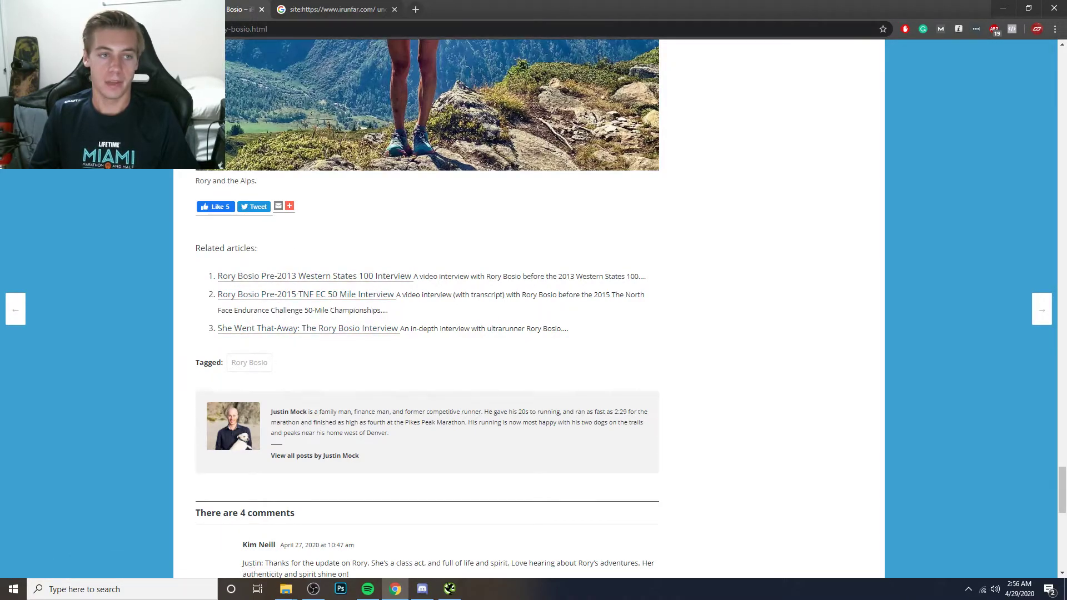
key(ctrl+shift+Tab)
- Select the "Lead Magnet Built into post" item in the audit checklist and scan the whole blog post for a lead magnet
key(Down)
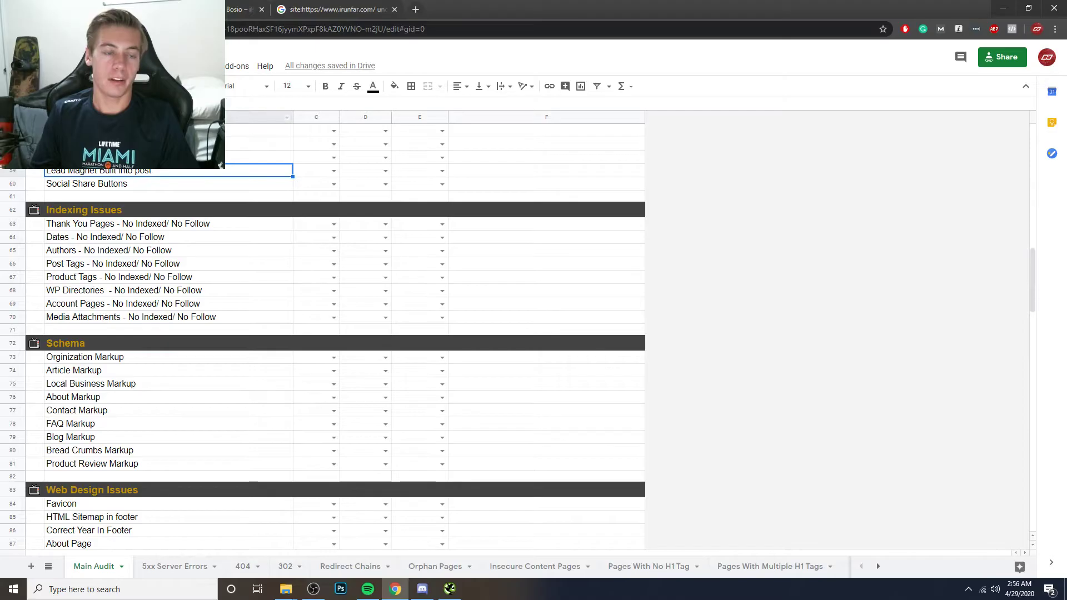
key(ctrl+Tab)
scroll(337, 230, up, 10)
scroll(340, 232, up, 15)
scroll(339, 229, up, 15)
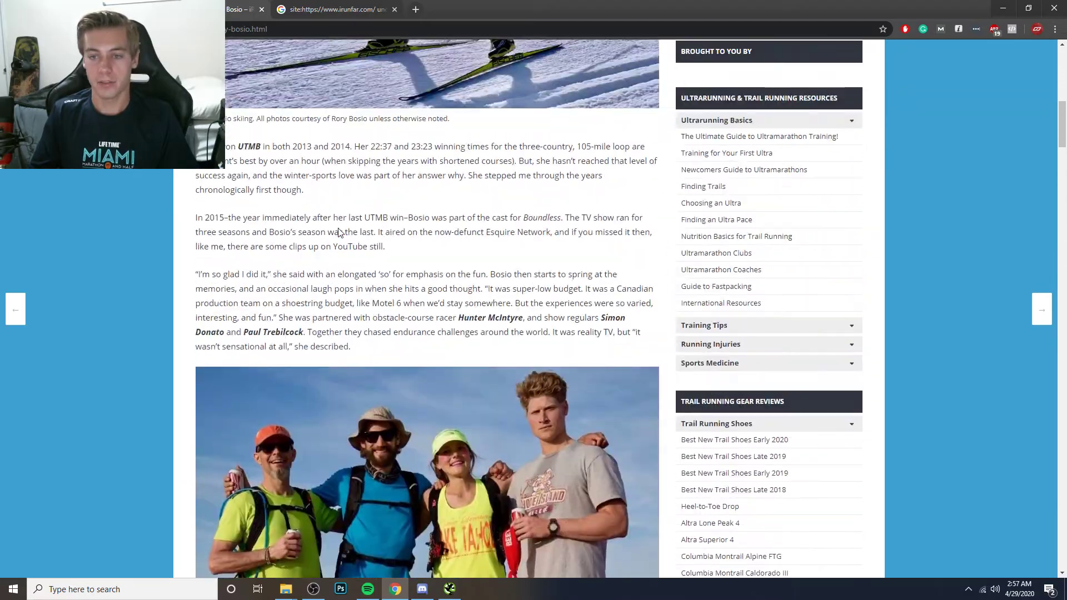
scroll(338, 232, up, 7)
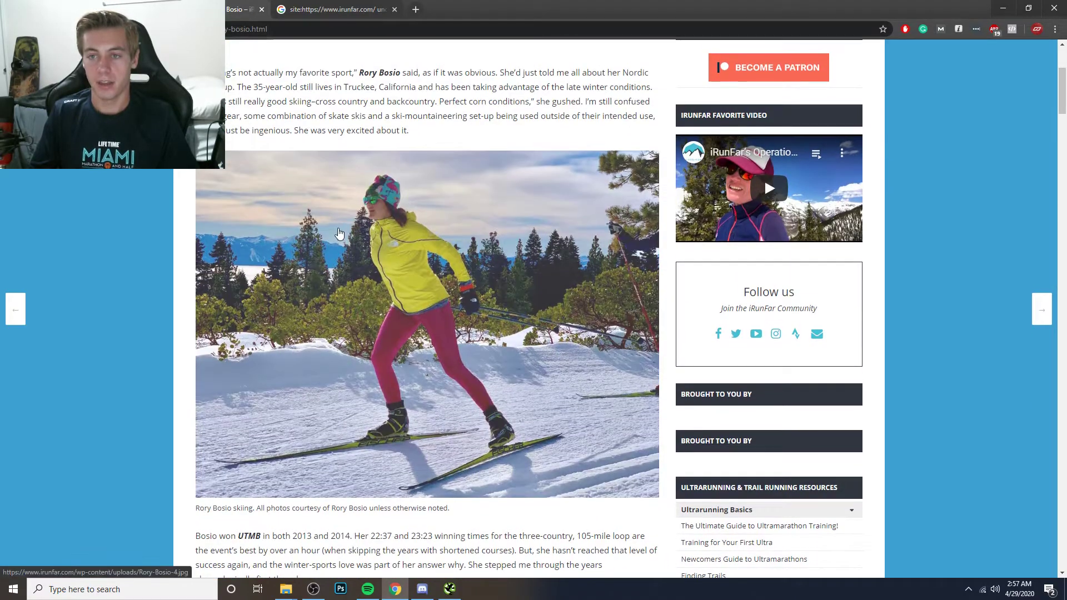
scroll(339, 232, up, 4)
scroll(338, 232, down, 20)
scroll(339, 232, down, 20)
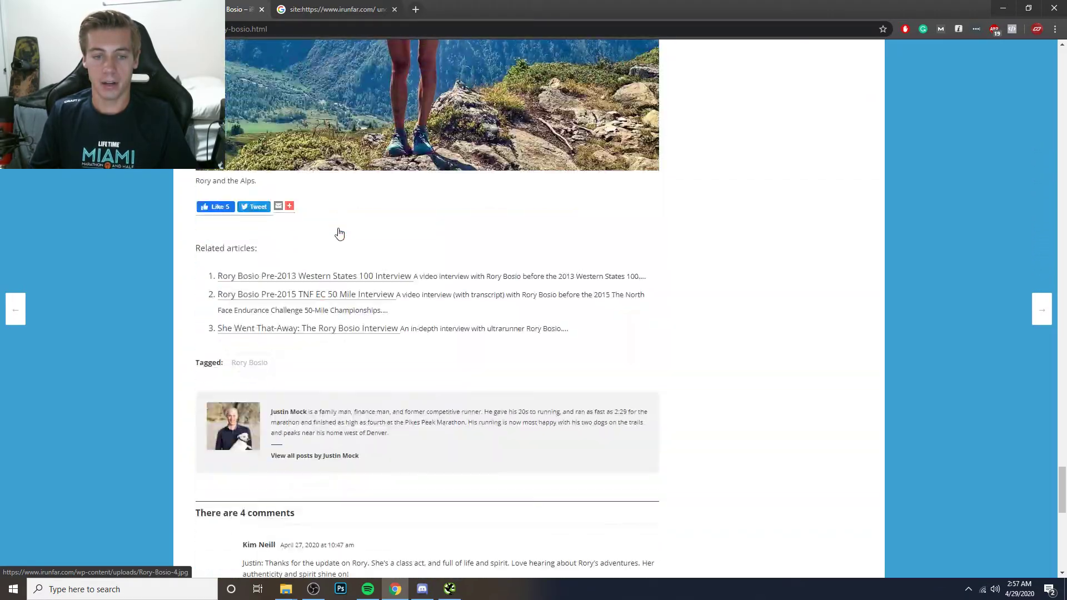
- Check the blog post for social share buttons against the "Social Share Buttons" checklist item, ending back at the checklist's Blog Posts section
key(ctrl+shift+Tab)
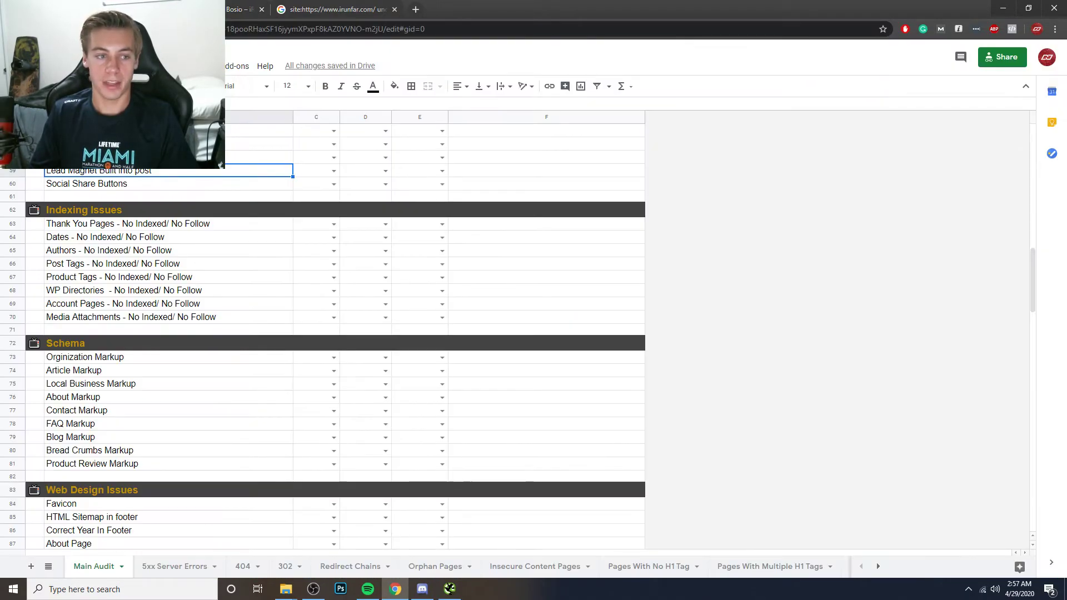
key(ctrl+Tab)
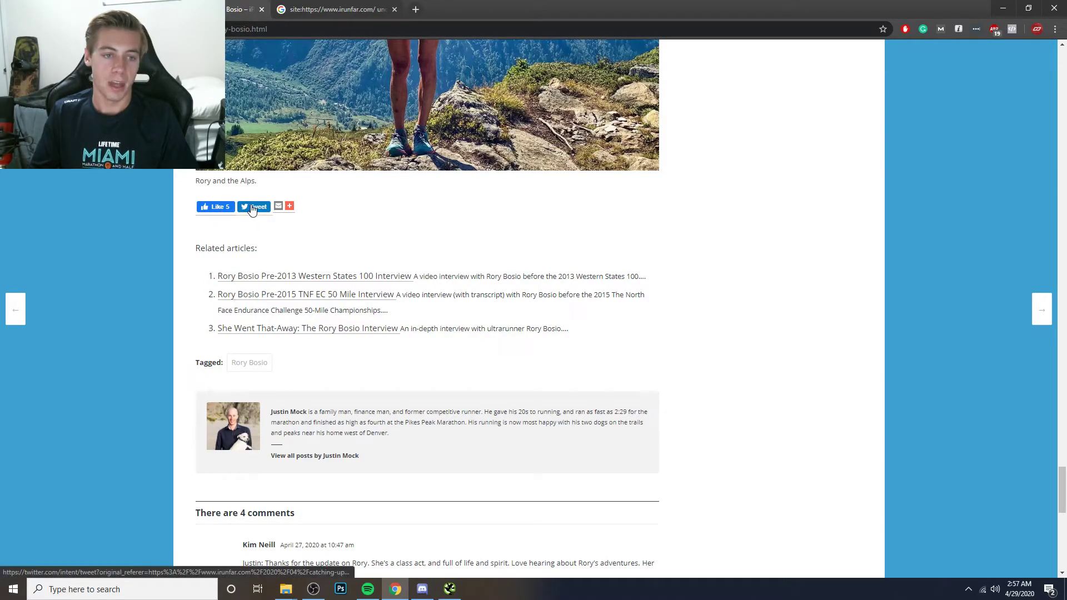
scroll(530, 329, up, 15)
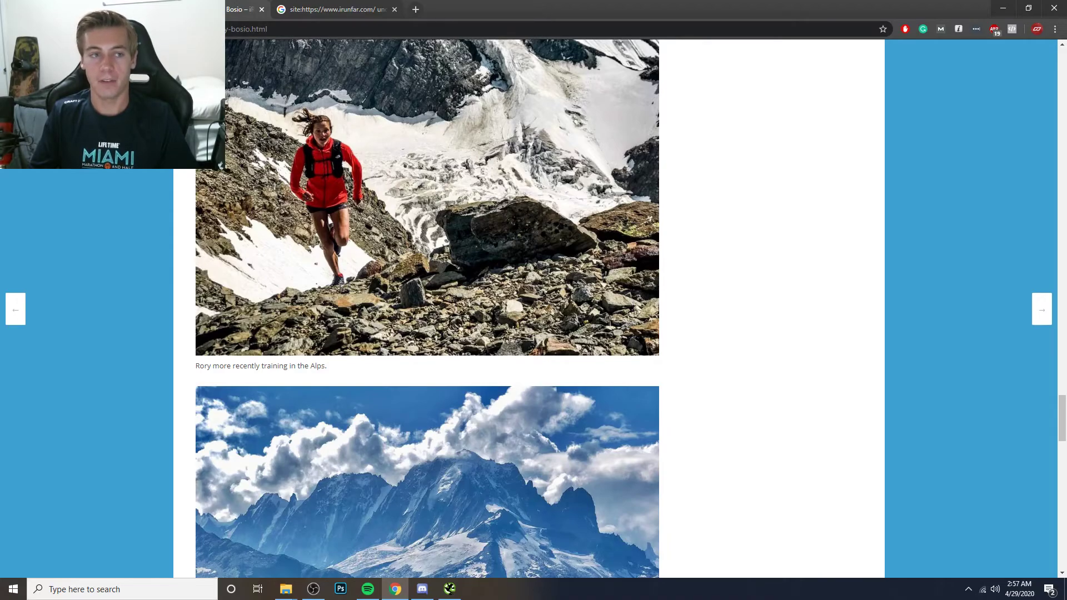
key(ctrl+shift+Tab)
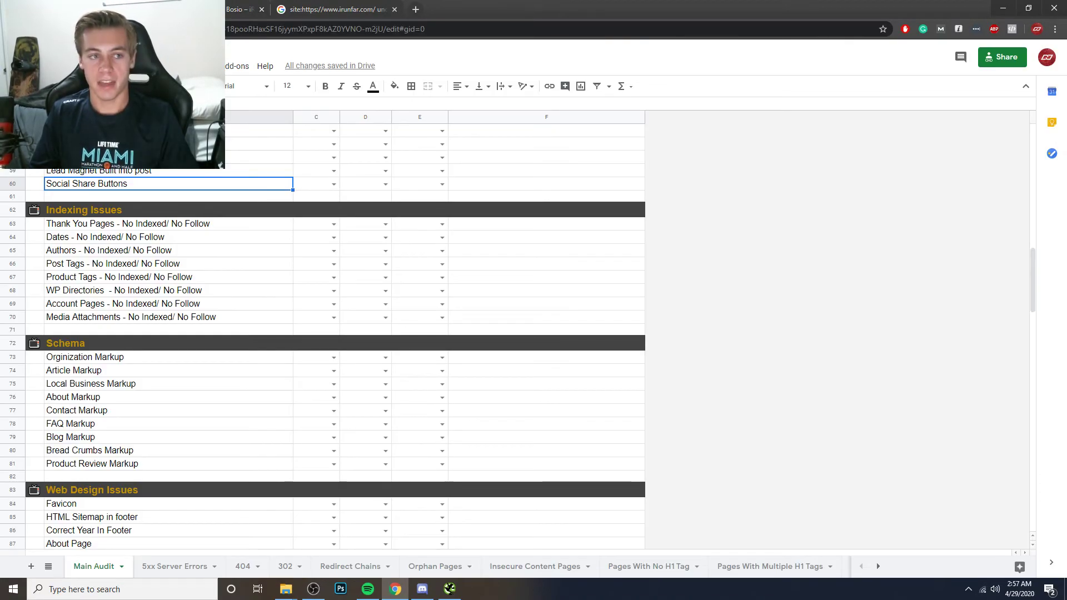
scroll(115, 317, up, 3)
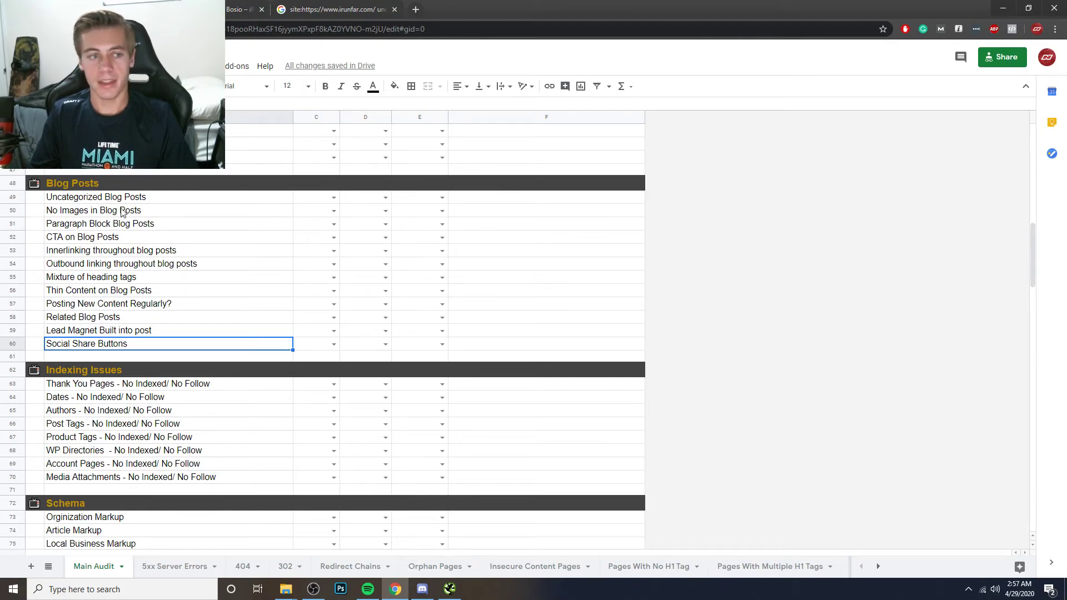